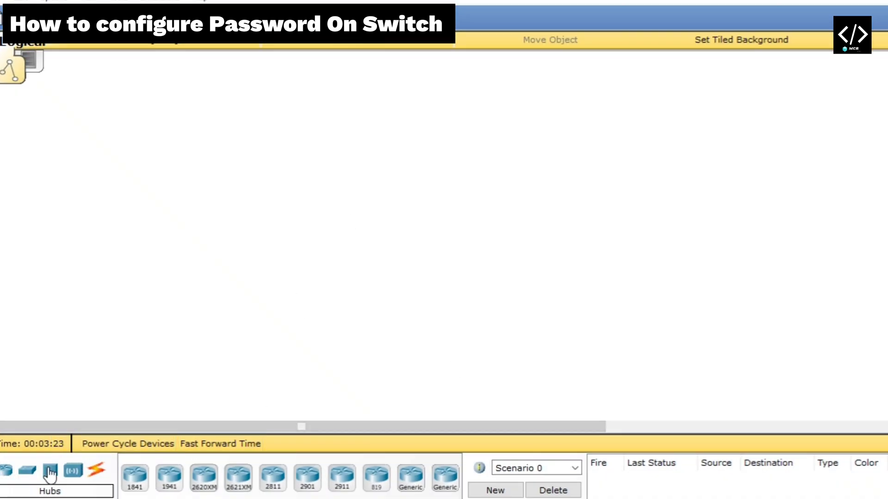
Place a 2960 switch and a 3560-24PS multilayer switch on the workspace, then open Switch0's window
click(34, 473)
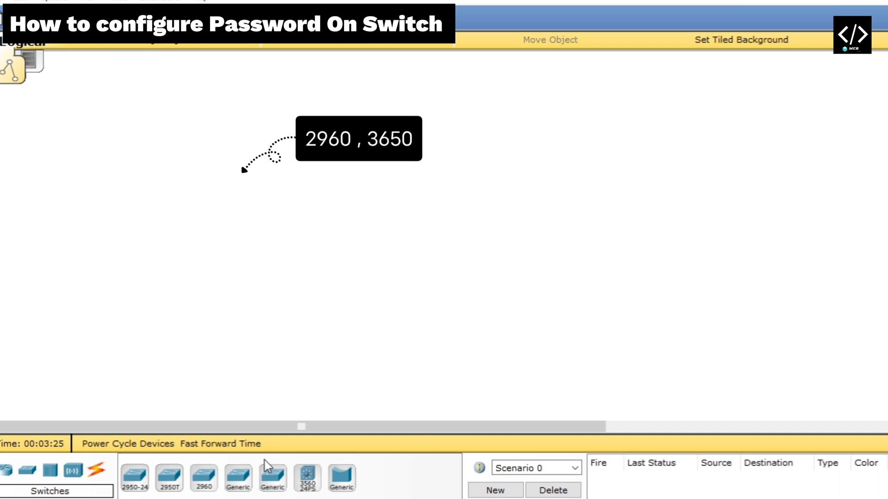
click(213, 479)
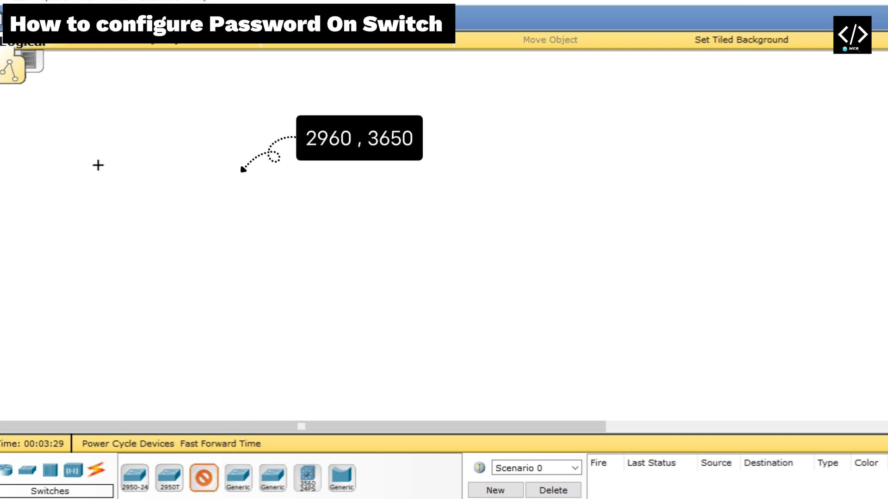
click(39, 167)
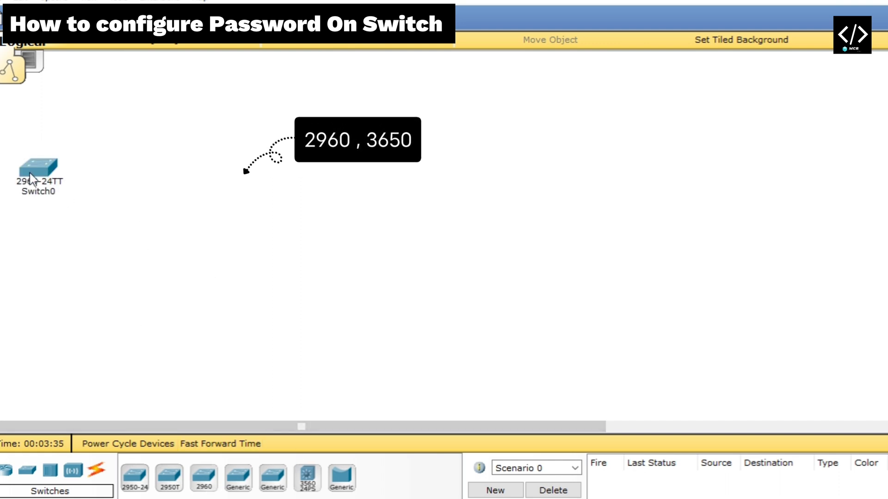
click(308, 483)
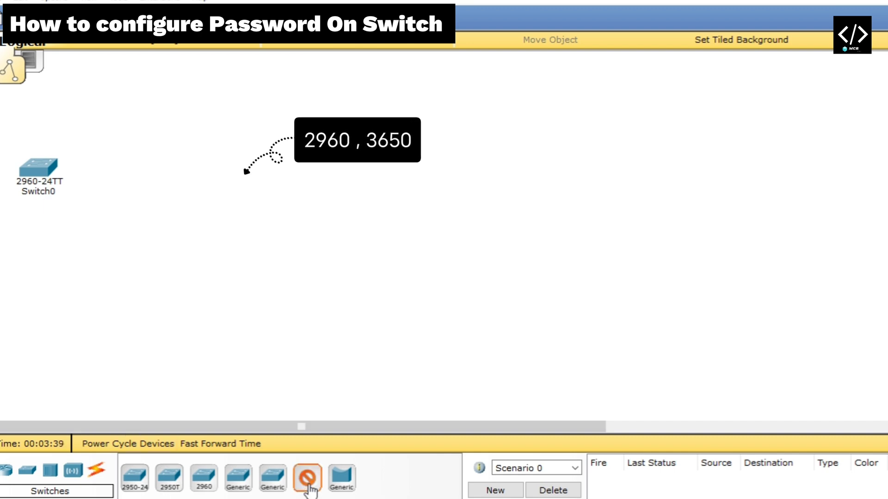
click(131, 168)
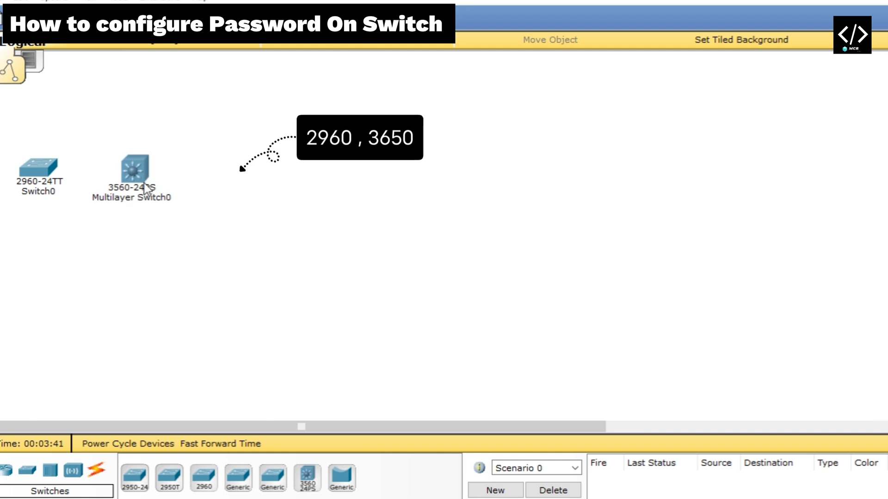
click(52, 173)
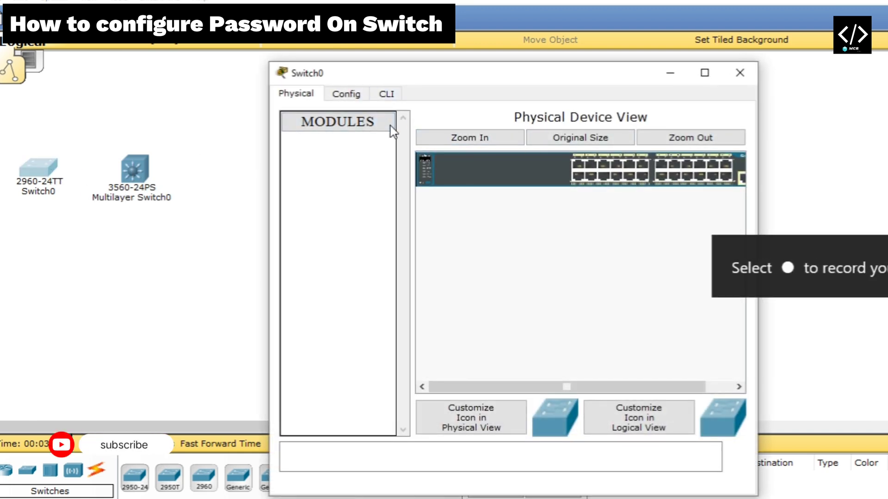
Open Switch0's CLI and tile it on the right half beside the narrowed workspace
click(393, 99)
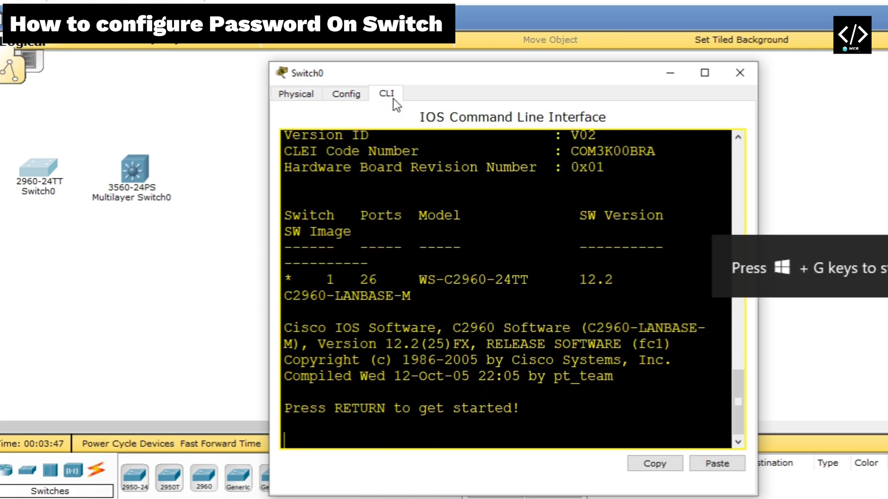
click(702, 73)
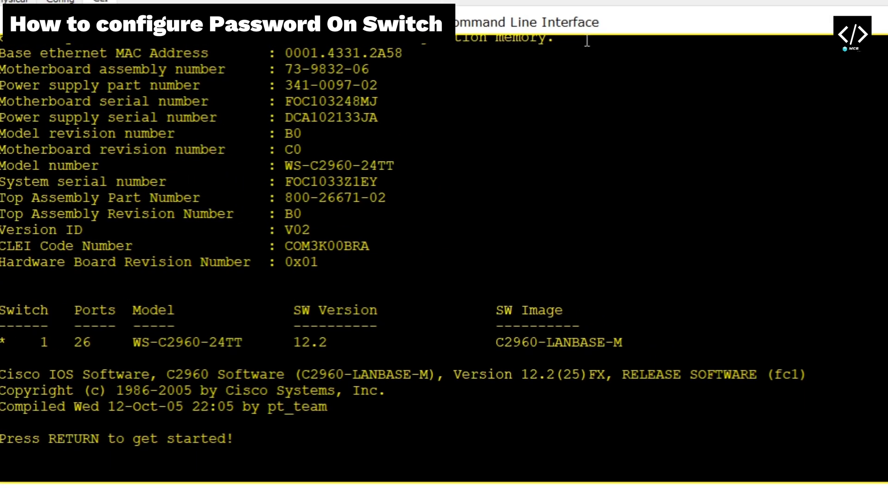
key(super+Down)
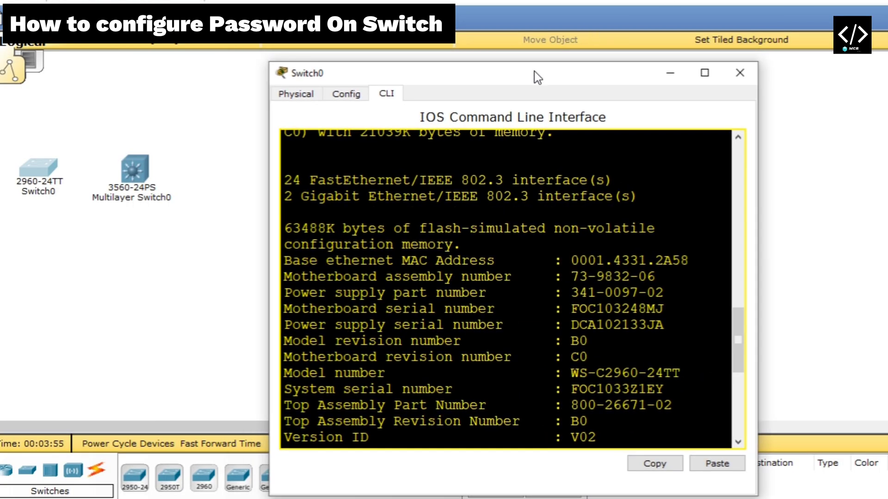
drag(534, 71, 887, 32)
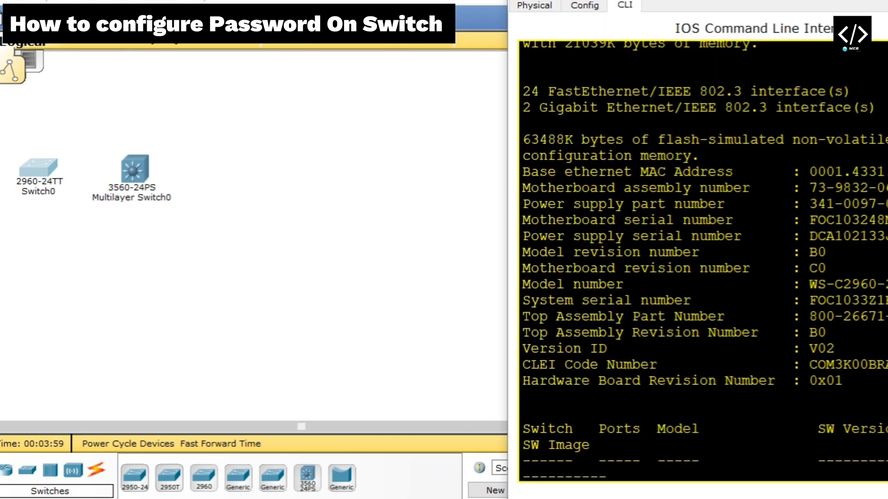
click(245, 251)
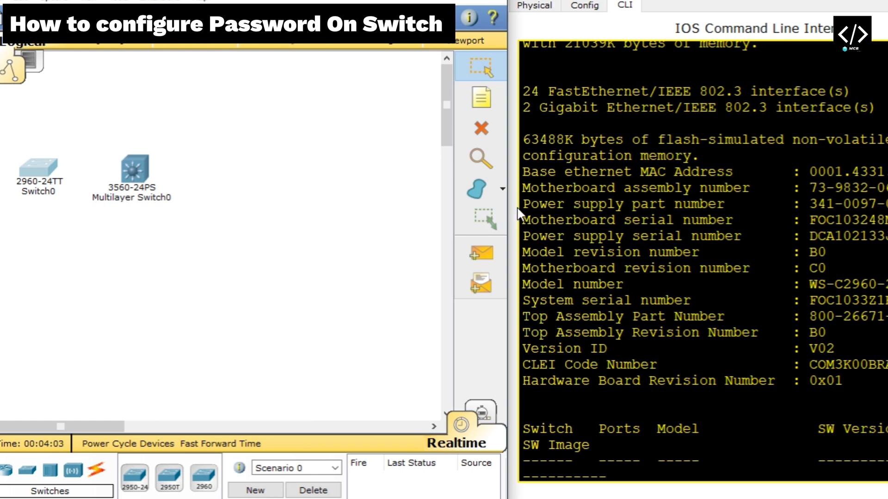
drag(507, 211, 291, 261)
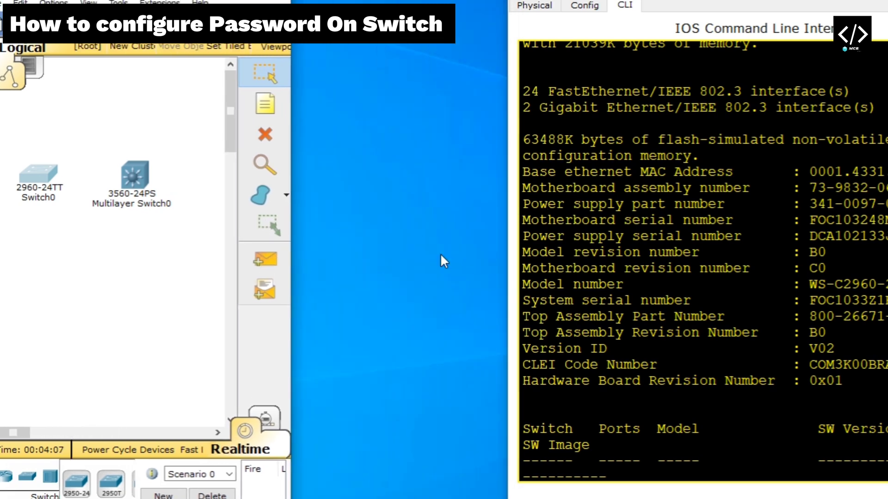
drag(506, 264, 291, 303)
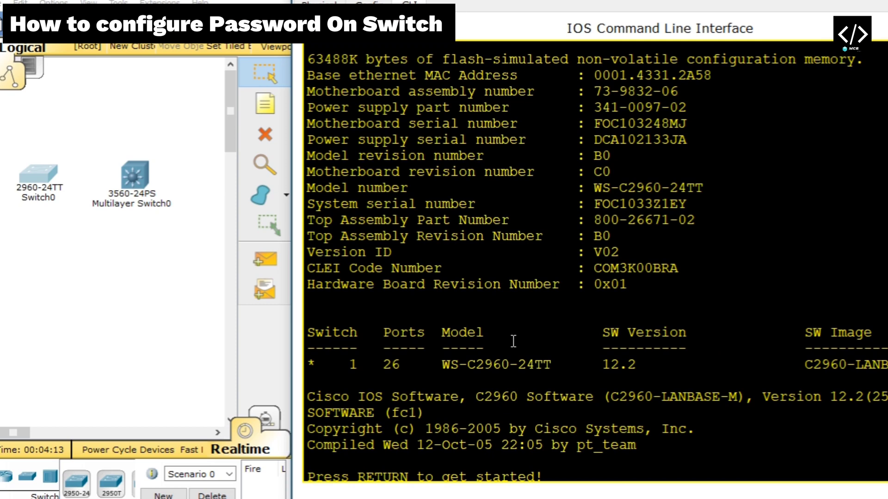
drag(513, 342, 586, 420)
Enter privileged and global configuration modes with en and conf t, then exit and end the session
click(586, 421)
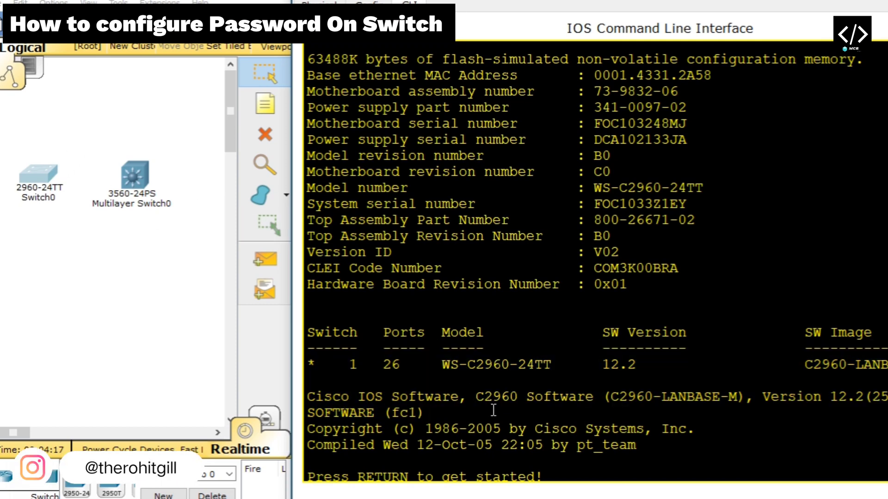
key(Return)
key(Return)
key(Return)
key(Return)
key(Return)
key(Return)
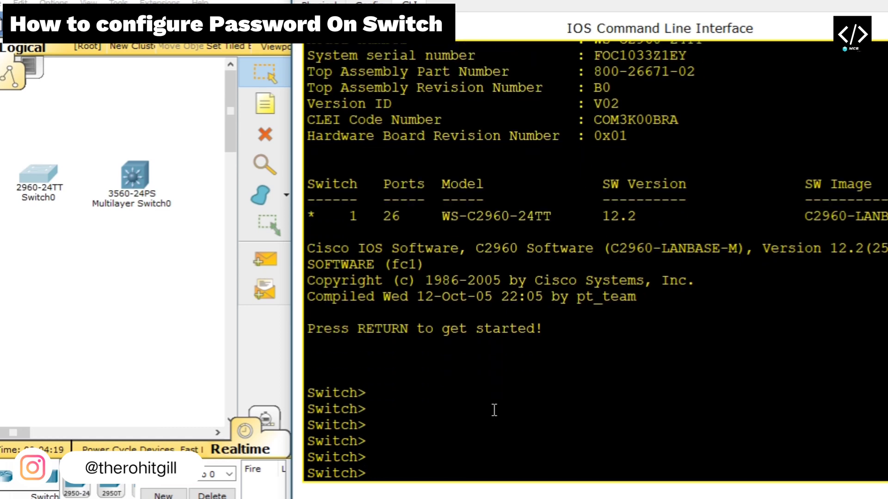
text(en)
key(Return)
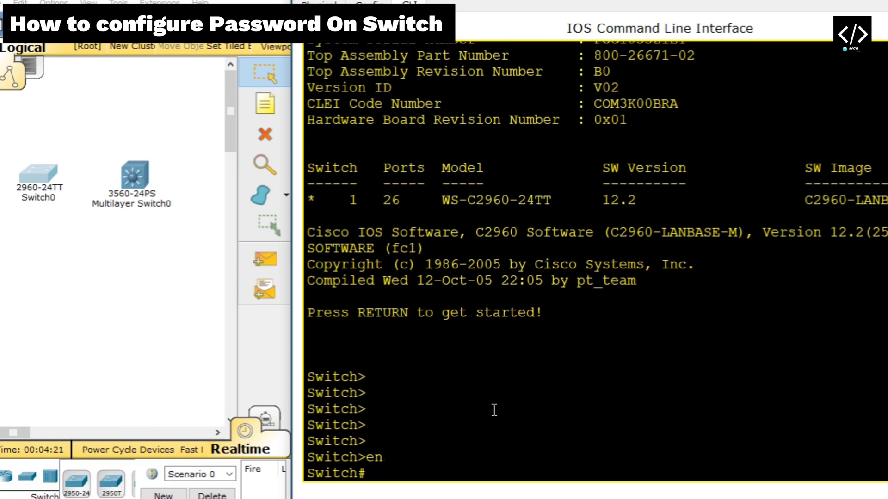
text(conf t)
key(Return)
key(Return)
key(Return)
key(Return)
key(Return)
key(Return)
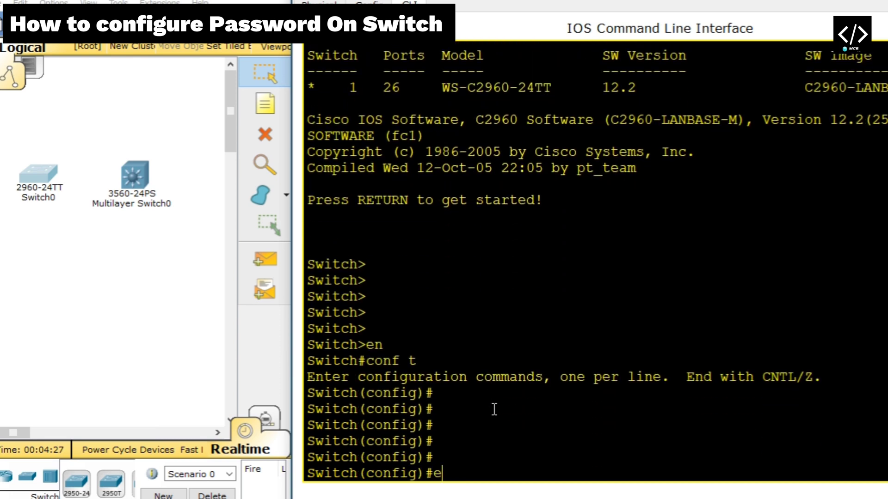
key(BackSpace)
text(exit)
key(Return)
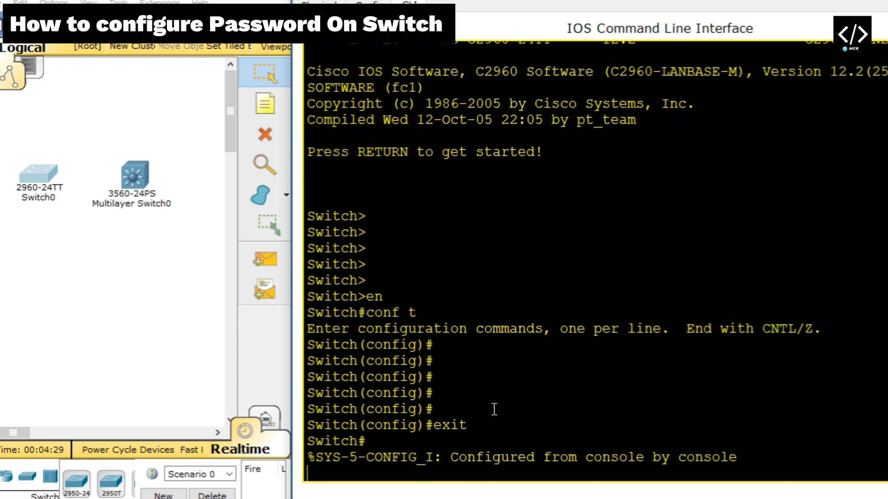
key(Return)
key(Return)
text(exit)
key(Return)
key(Return)
key(Return)
key(Return)
key(Return)
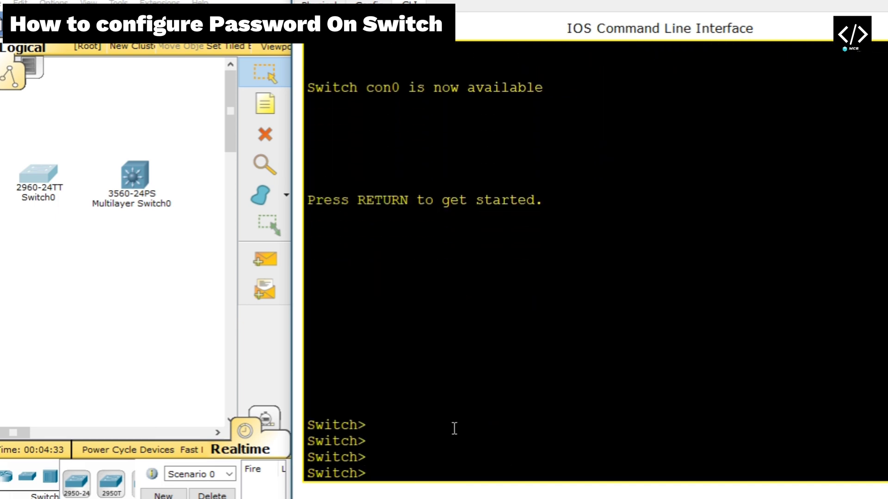
Enter privileged mode again with en, then log out of the console
text(en)
key(Return)
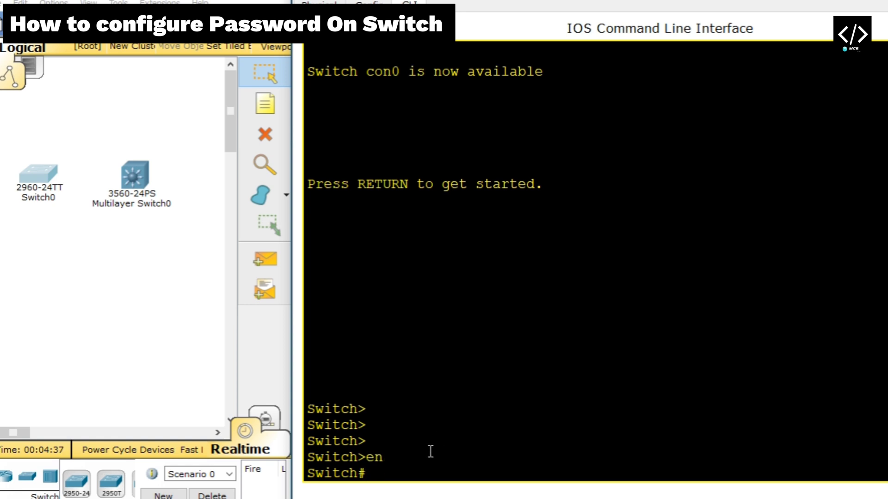
text(pas)
key(BackSpace)
key(BackSpace)
key(BackSpace)
key(BackSpace)
text(exit)
key(Return)
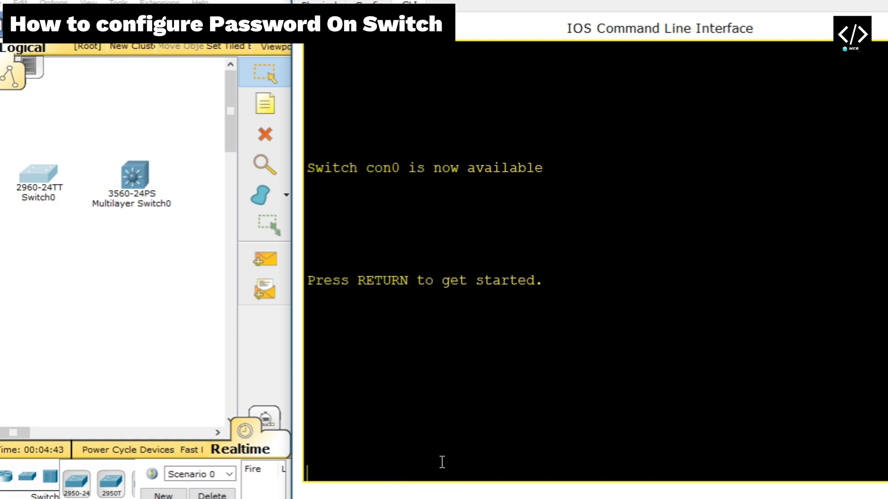
Start a new console session and enter global configuration mode with conf t
key(Return)
key(Return)
key(Return)
key(Return)
key(Return)
key(Return)
key(Return)
key(Return)
key(Return)
key(Return)
key(Return)
key(Return)
key(Return)
key(Return)
key(Return)
key(Return)
key(Return)
key(Return)
key(Return)
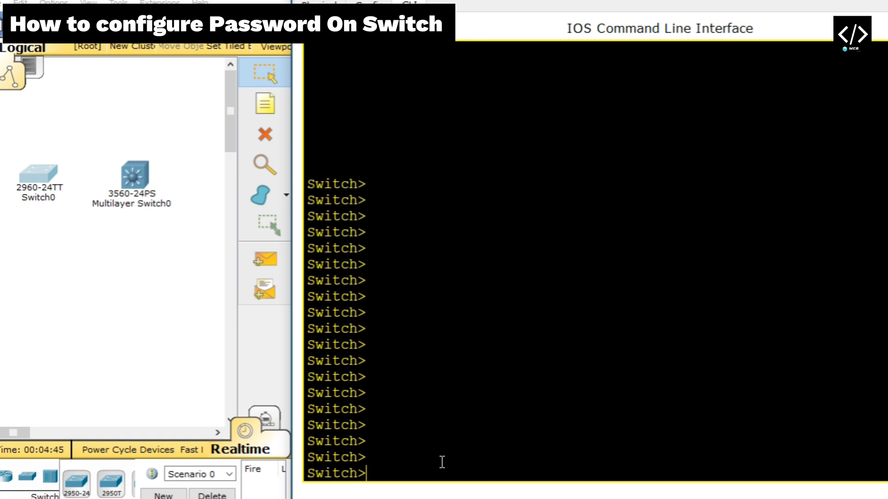
key(Return)
text(co)
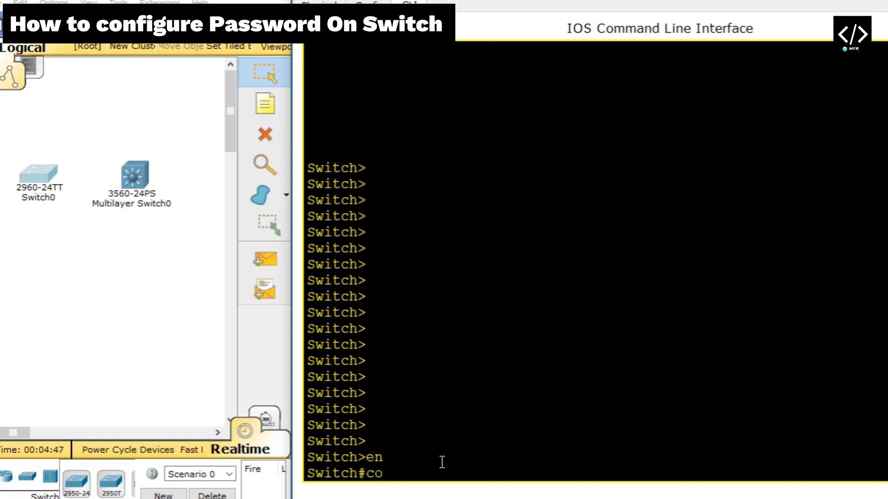
text(nf t)
key(Return)
key(Return)
key(Return)
key(Return)
key(Return)
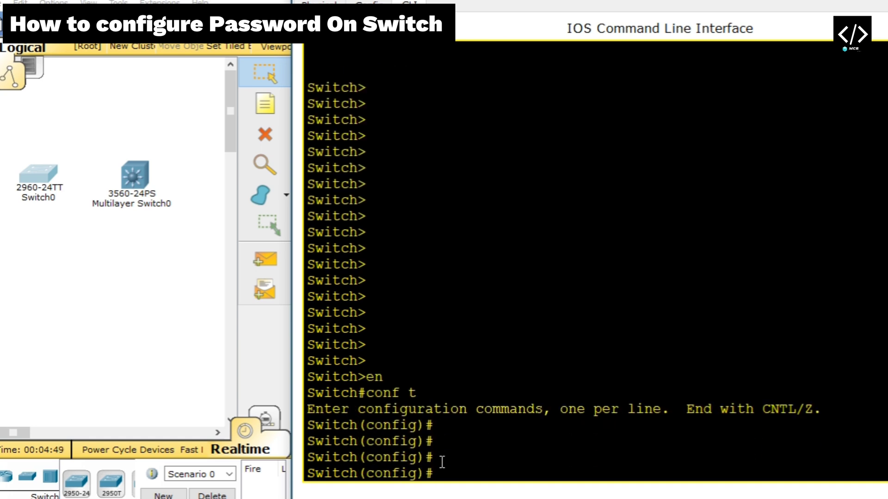
text(ena)
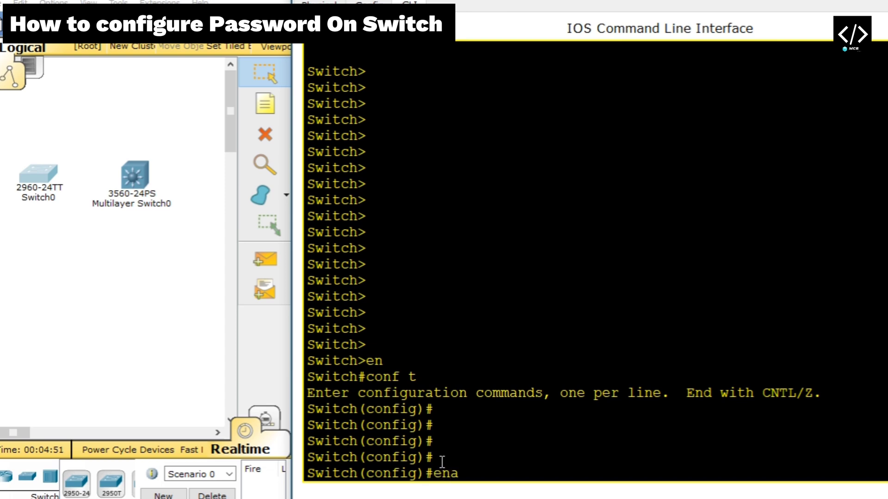
key(Tab)
text(pas)
key(Tab)
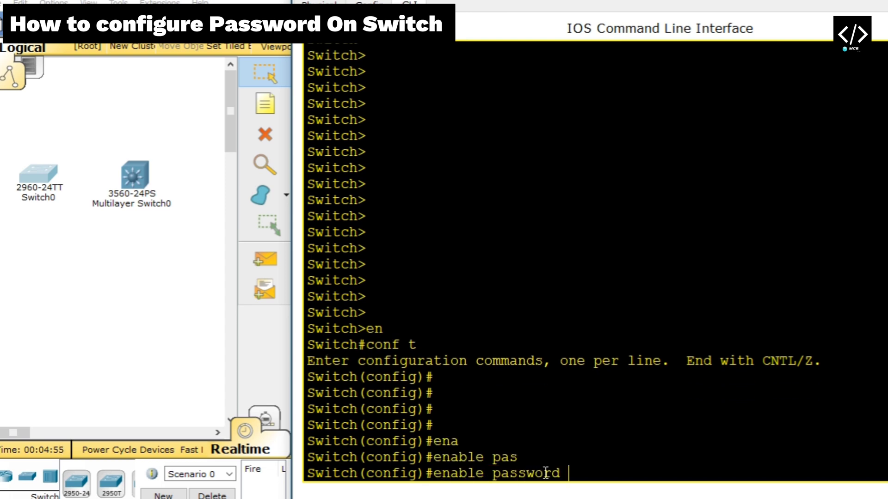
key(BackSpace)
key(BackSpace)
key(BackSpace)
key(BackSpace)
key(BackSpace)
key(BackSpace)
key(BackSpace)
key(BackSpace)
key(BackSpace)
text(?)
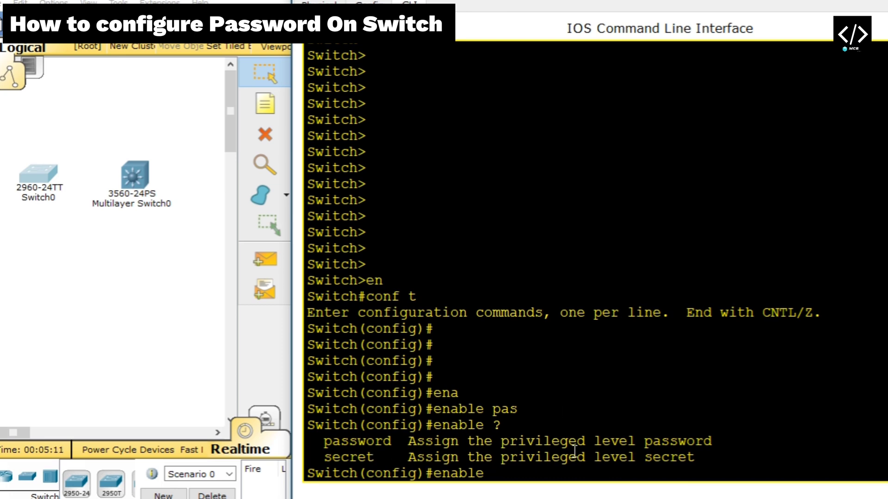
text(pa)
key(Tab)
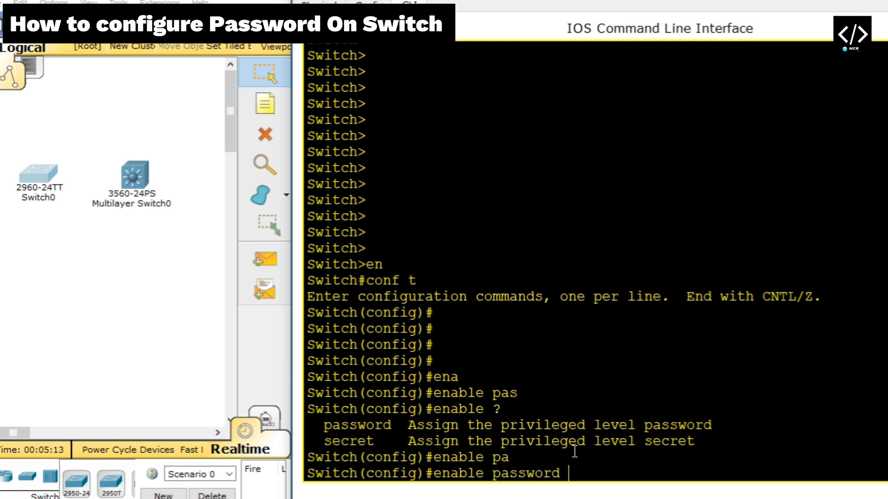
text(1234)
key(Return)
key(Return)
key(Return)
key(Return)
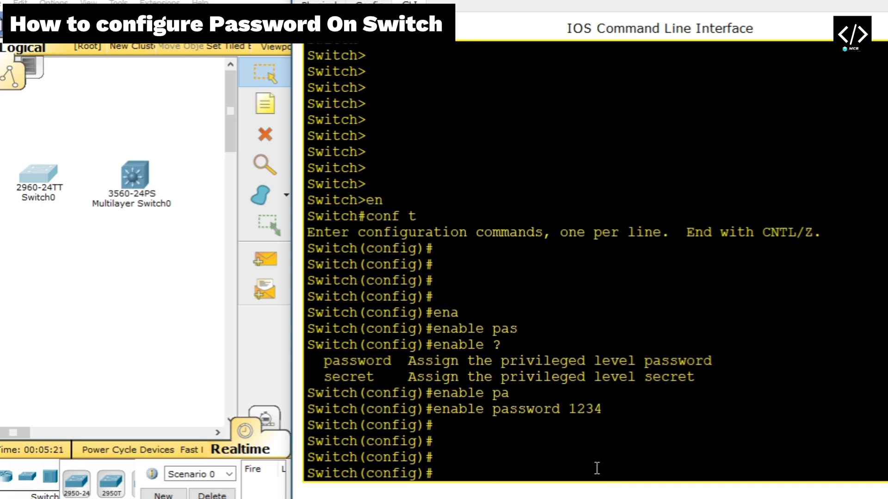
Exit configuration, log out, and type en so privileged mode asks for the password
text(exit)
key(Return)
key(Return)
key(Return)
key(Return)
key(Return)
key(Return)
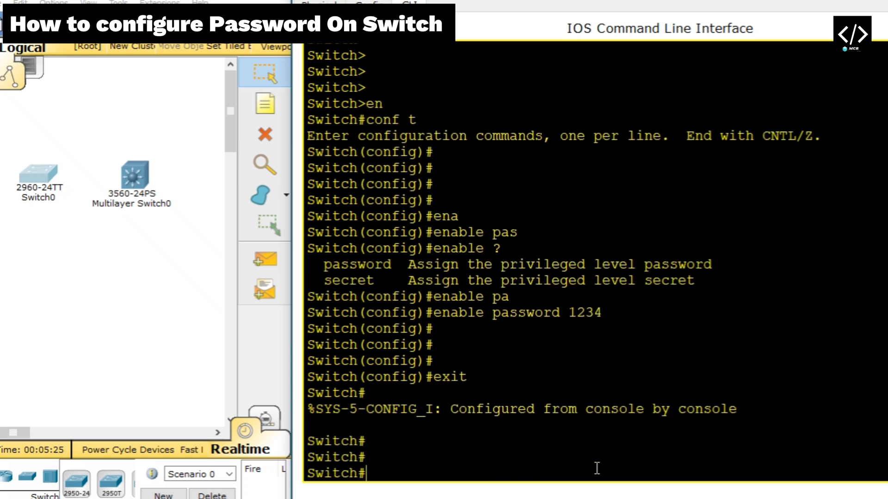
text(exit)
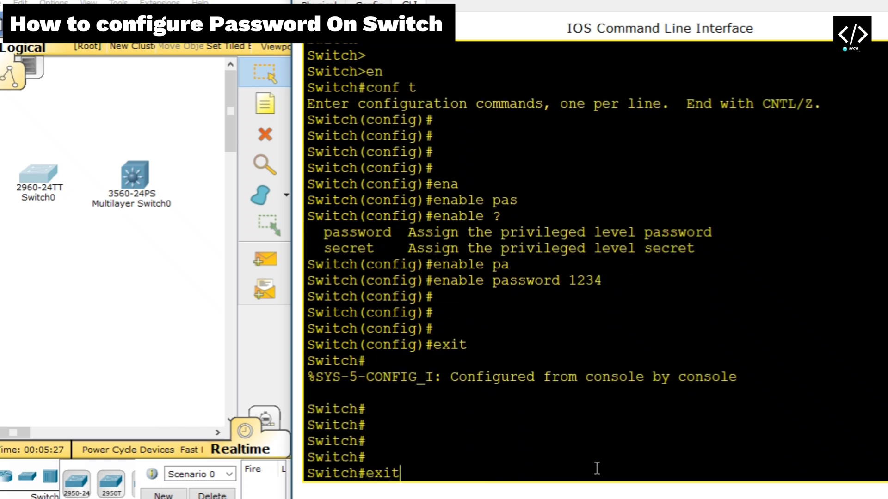
key(Return)
key(Return)
key(Return)
key(Return)
key(Return)
key(Return)
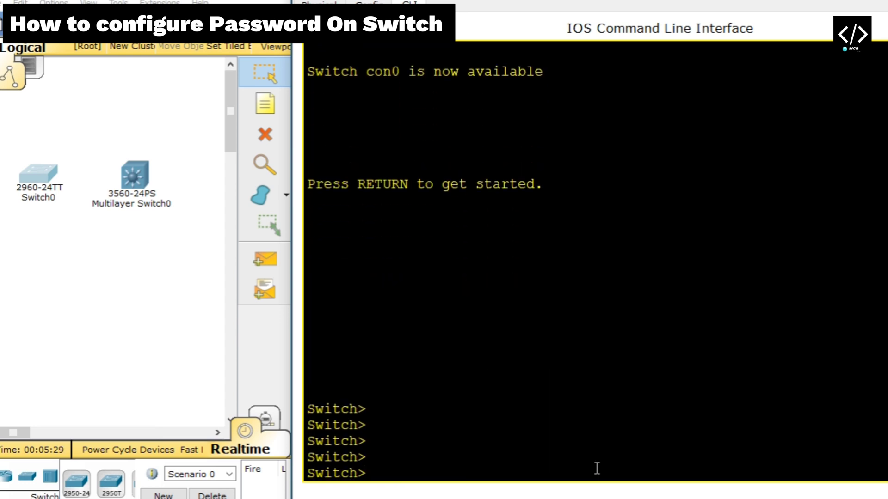
text(en)
key(Return)
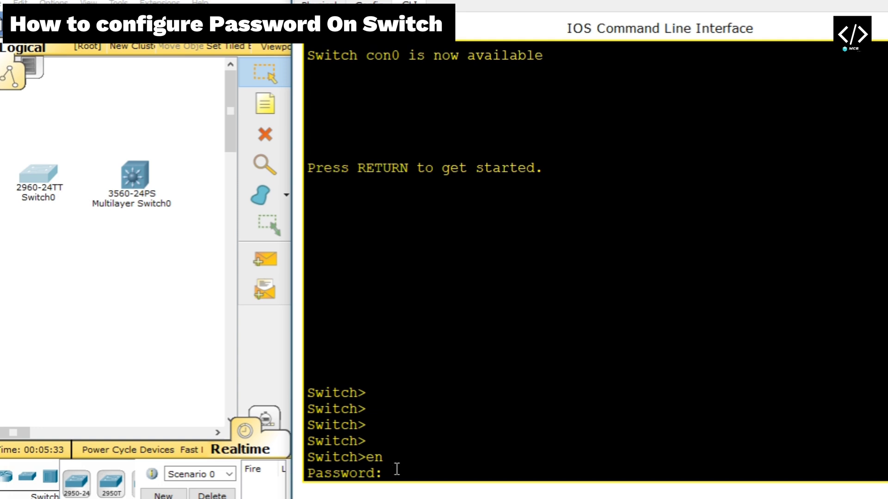
Submit the password to reach Switch#, enter and leave conf t, then type sh run
key(Return)
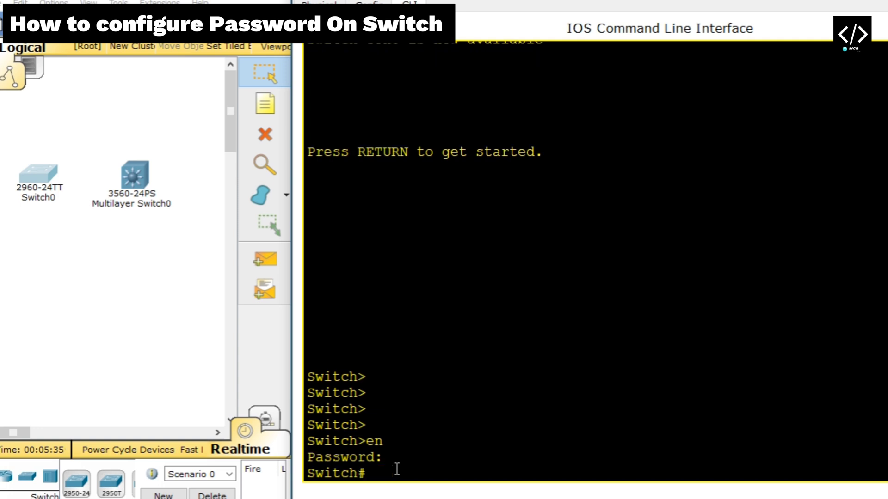
text(e)
key(BackSpace)
text(conf t)
key(Return)
key(Return)
key(Return)
key(Return)
key(Return)
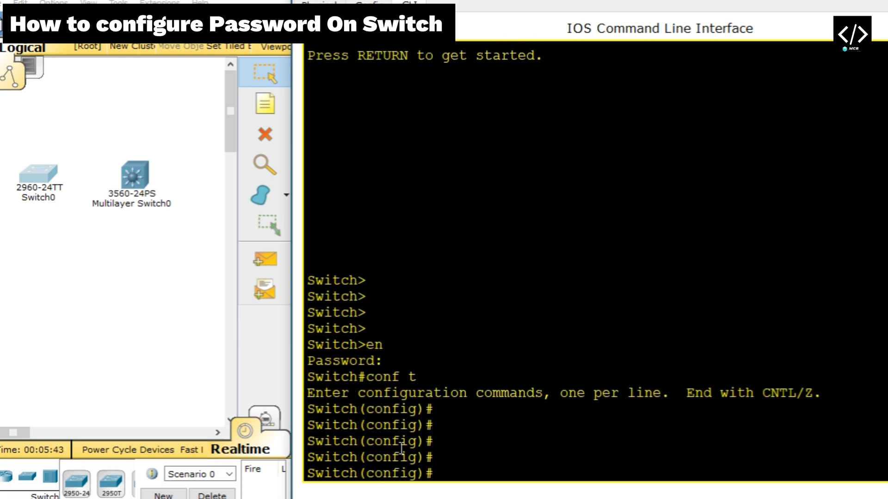
text(e)
key(BackSpace)
key(BackSpace)
text(exit)
key(Return)
key(Return)
key(Return)
key(Return)
key(Return)
key(Return)
key(Return)
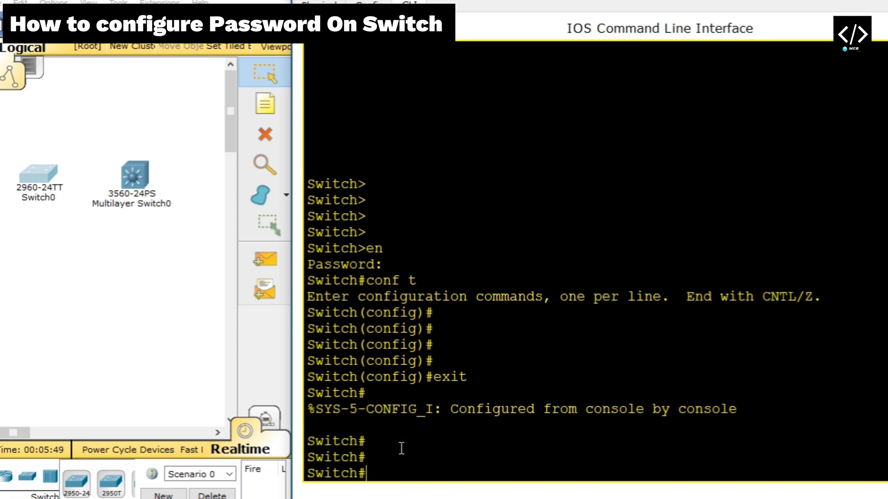
text(sh ru)
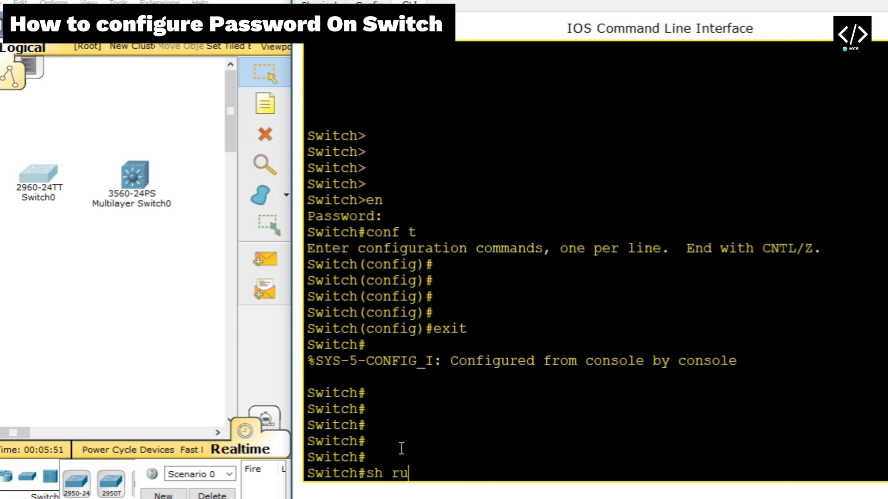
text(n)
key(Return)
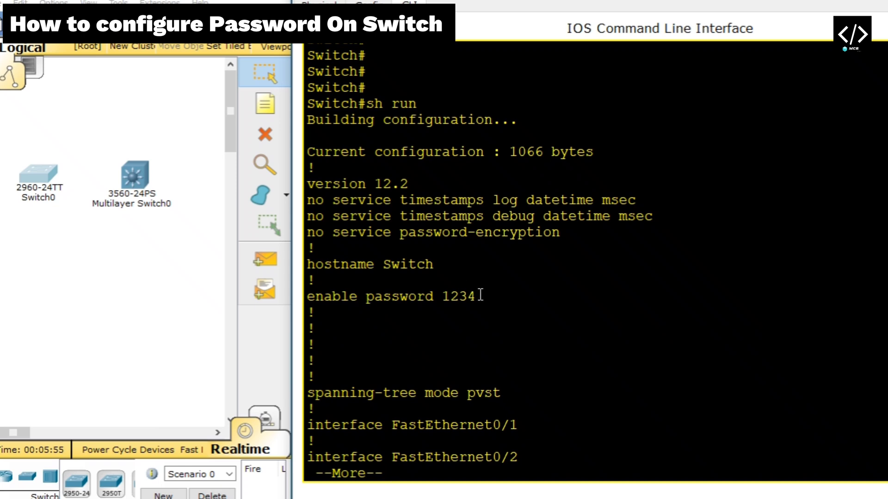
drag(481, 295, 447, 305)
click(492, 305)
triple_click(475, 297)
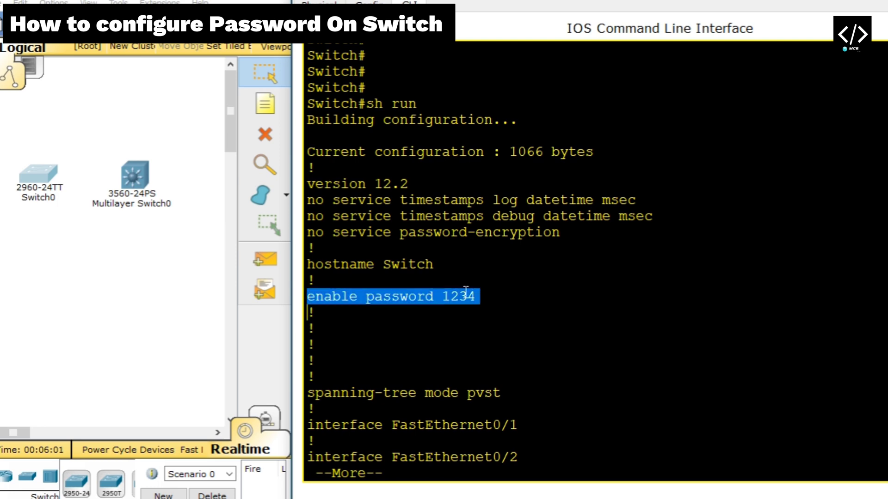
click(573, 260)
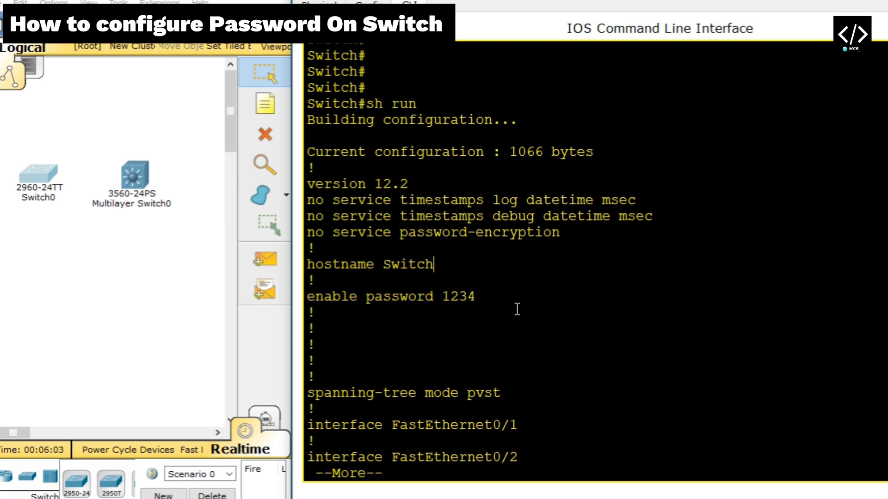
double_click(472, 297)
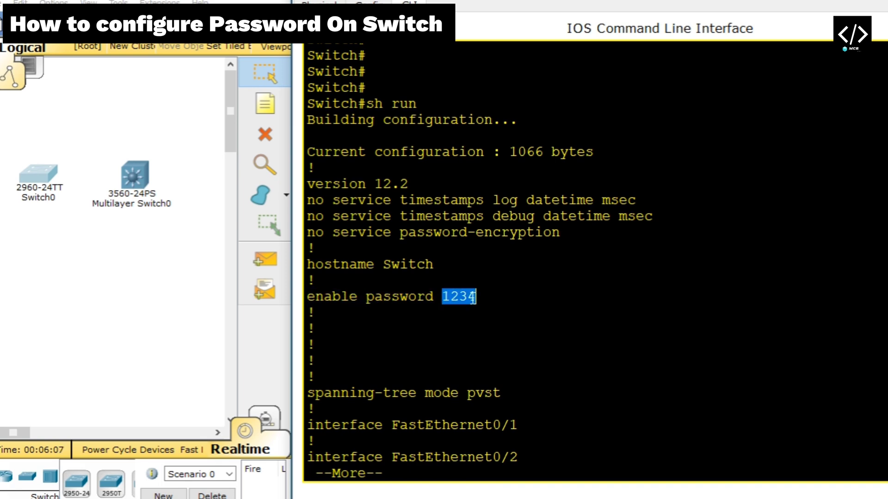
key(Return)
key(Return)
key(Return)
key(Return)
key(space)
key(space)
key(space)
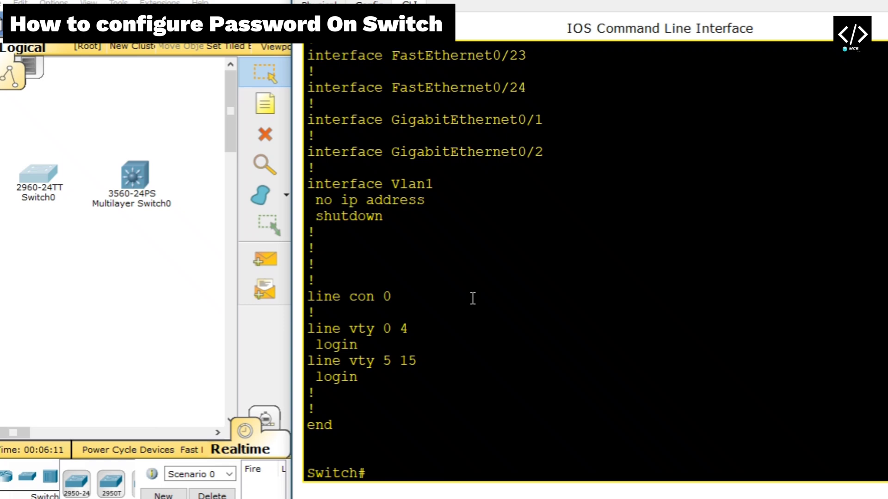
Return the console to global configuration mode
text(co)
key(BackSpace)
key(BackSpace)
text(])
key(Return)
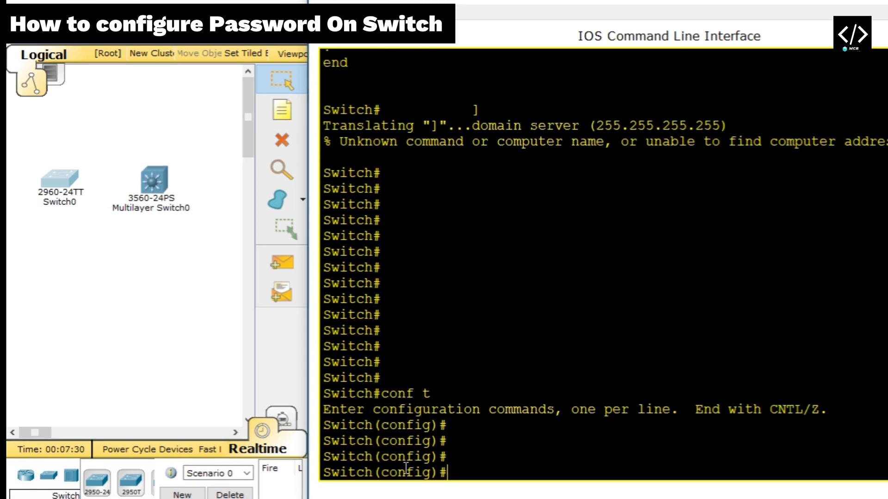
key(Return)
key(Return)
text(en)
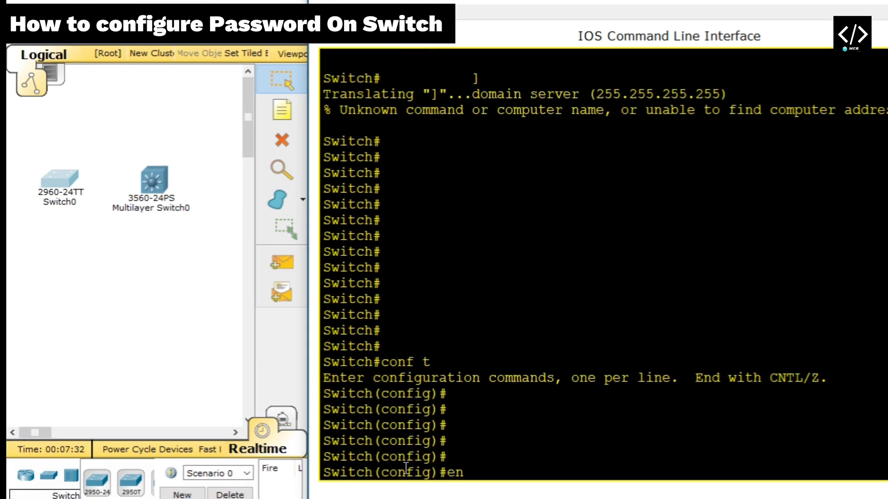
text(a)
key(Tab)
text(se)
key(Tab)
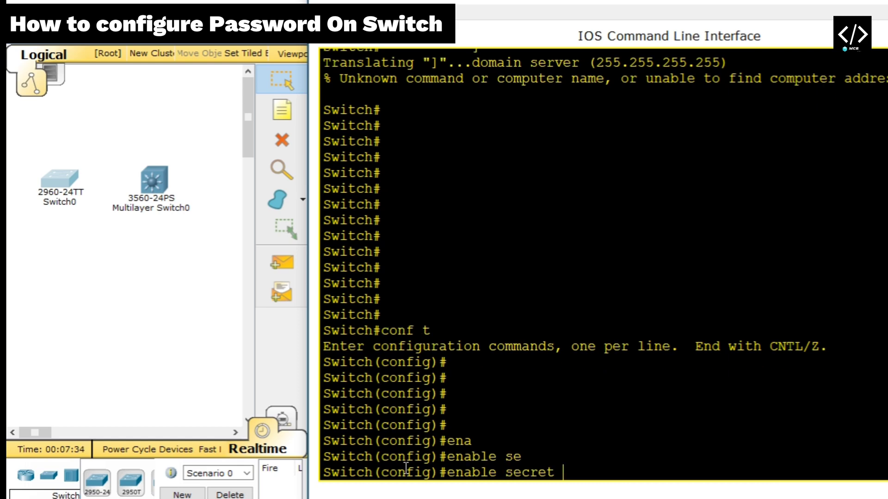
text(12345)
key(BackSpace)
key(Return)
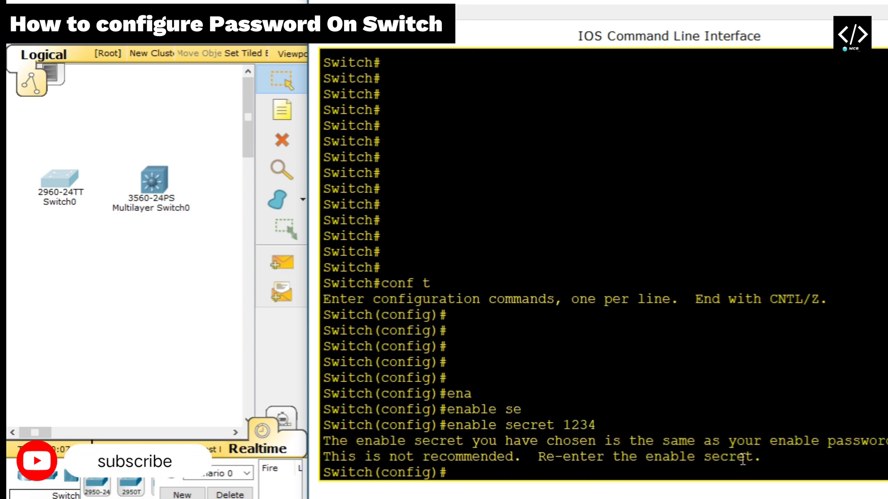
key(Up)
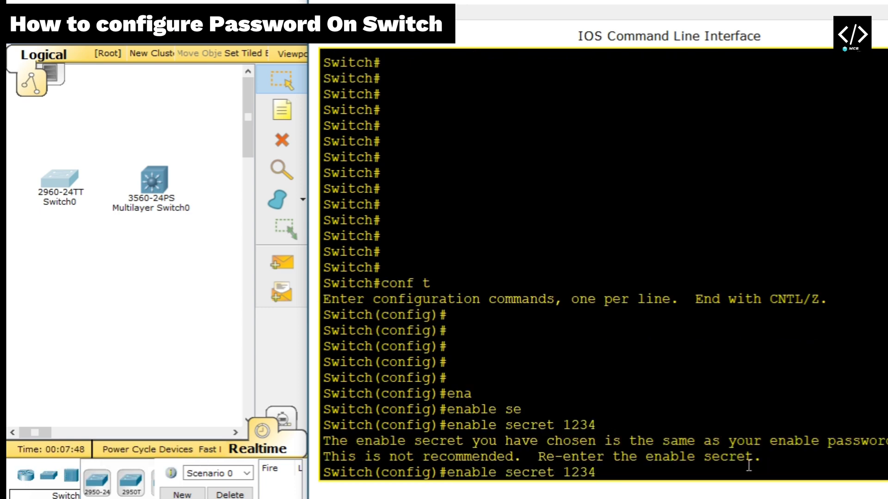
text(5)
key(Return)
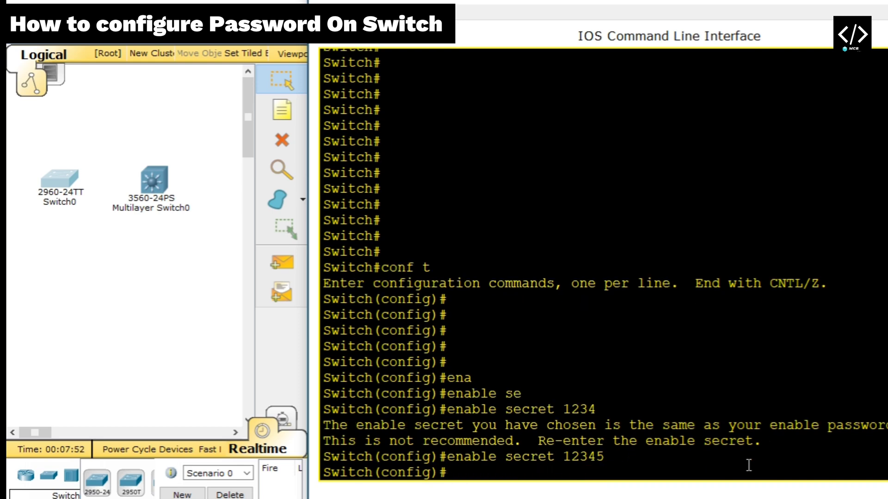
text(do sh run)
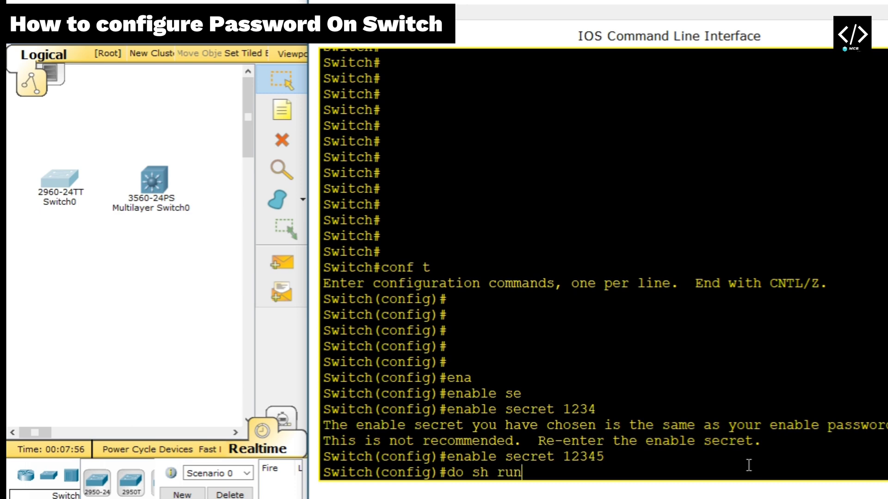
key(Return)
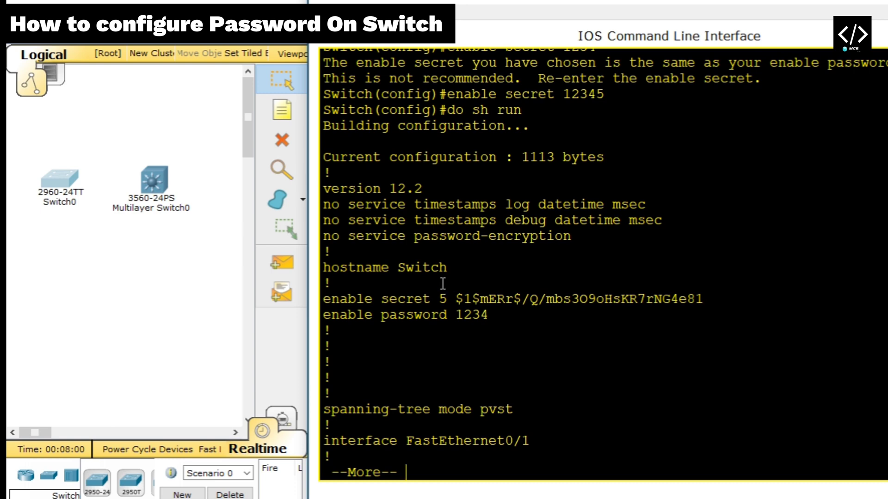
Highlight the encrypted enable secret hash and page the running configuration to its end
drag(389, 298, 721, 303)
click(721, 303)
key(Return)
key(Return)
key(Return)
key(Return)
key(Return)
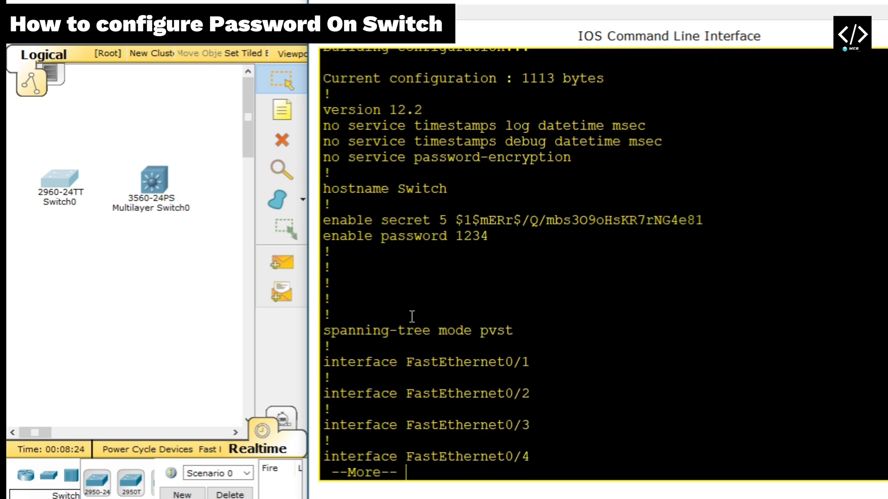
key(space)
key(space)
key(space)
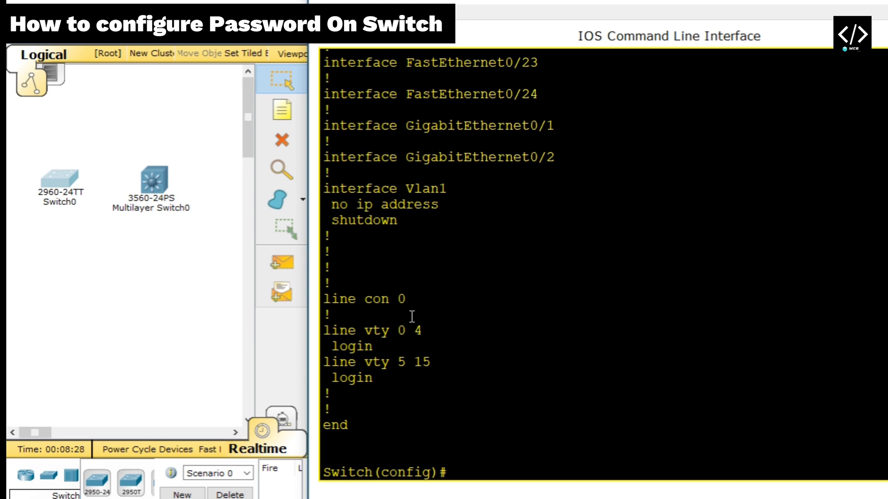
key(Return)
key(Return)
key(Return)
key(Return)
key(Return)
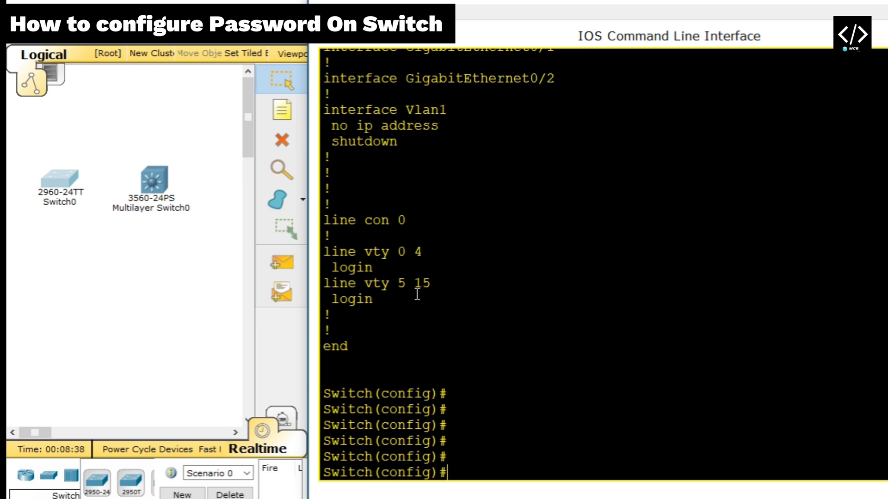
Try Tab-completing an 'enable cons' command, then erase the unfinished option
key(Return)
key(Return)
key(Return)
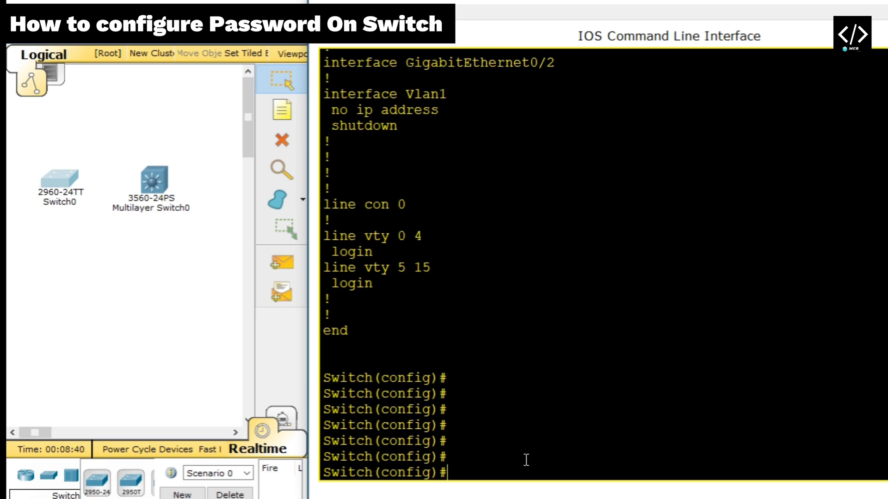
text(e)
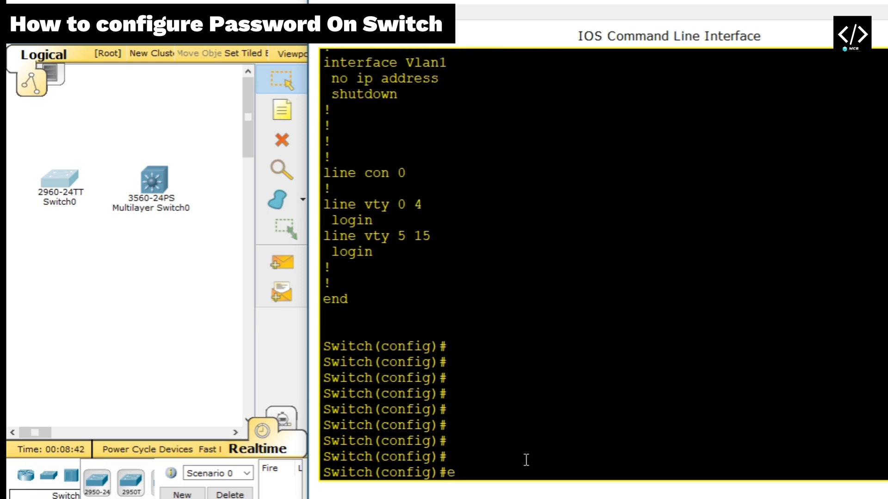
text(n)
key(Tab)
text(a)
key(Tab)
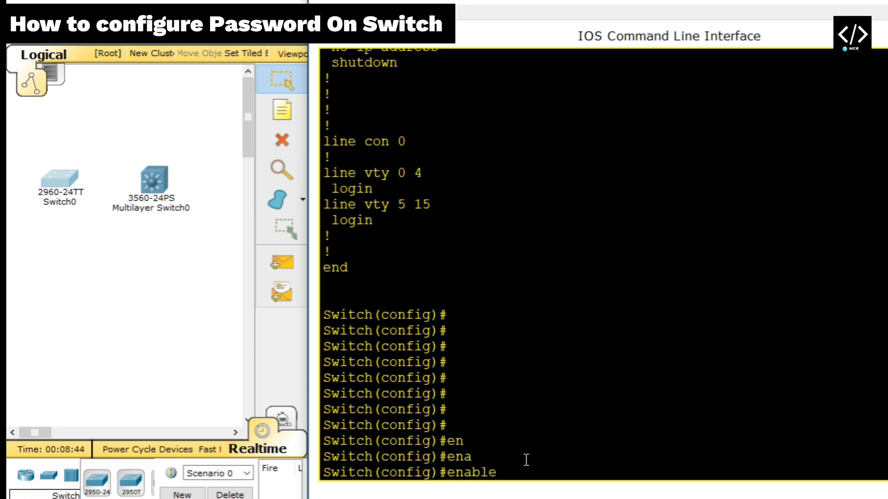
text(co)
key(Tab)
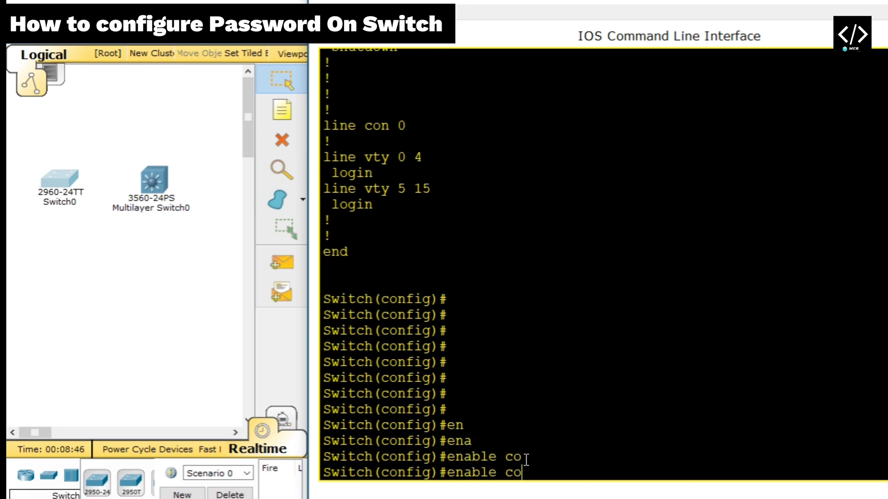
text(n)
key(Tab)
text(s)
key(Tab)
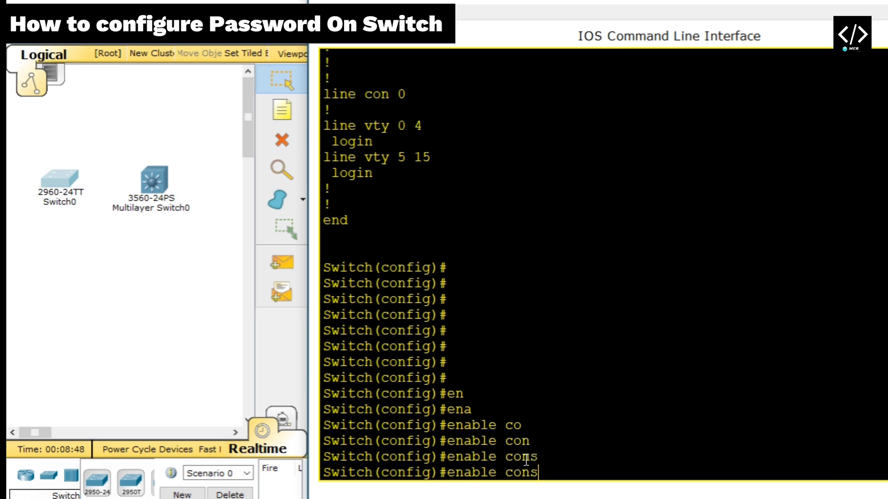
key(BackSpace)
key(BackSpace)
key(BackSpace)
key(BackSpace)
key(BackSpace)
key(BackSpace)
key(BackSpace)
key(BackSpace)
key(BackSpace)
key(BackSpace)
key(BackSpace)
Type the command 'line console 0' with Tab completion and enlarge the workspace window
text(lin)
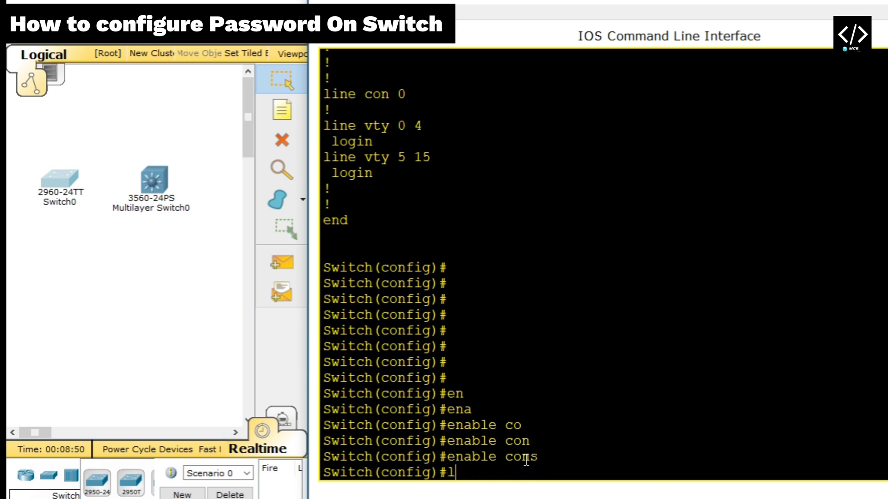
key(Tab)
text(co)
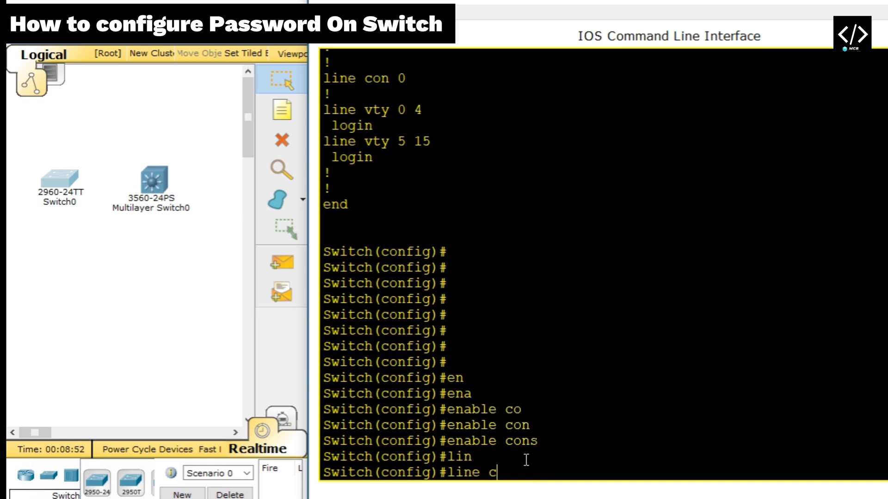
key(Tab)
text(0)
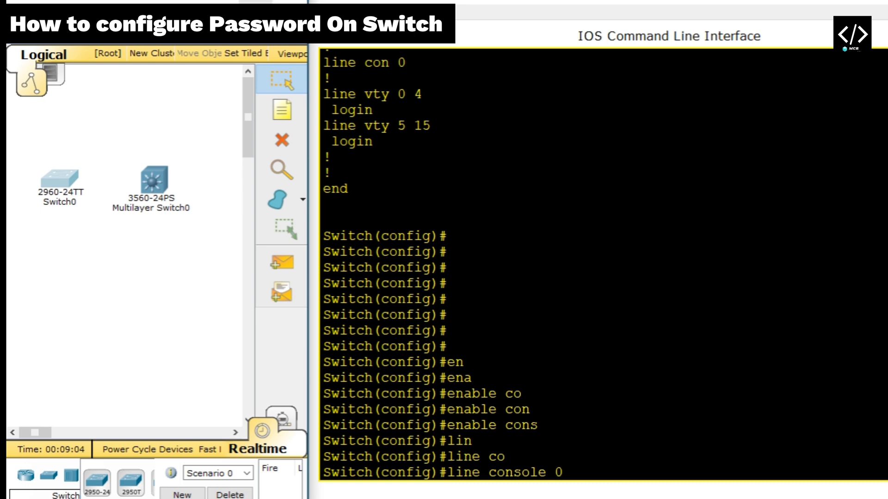
click(256, 2)
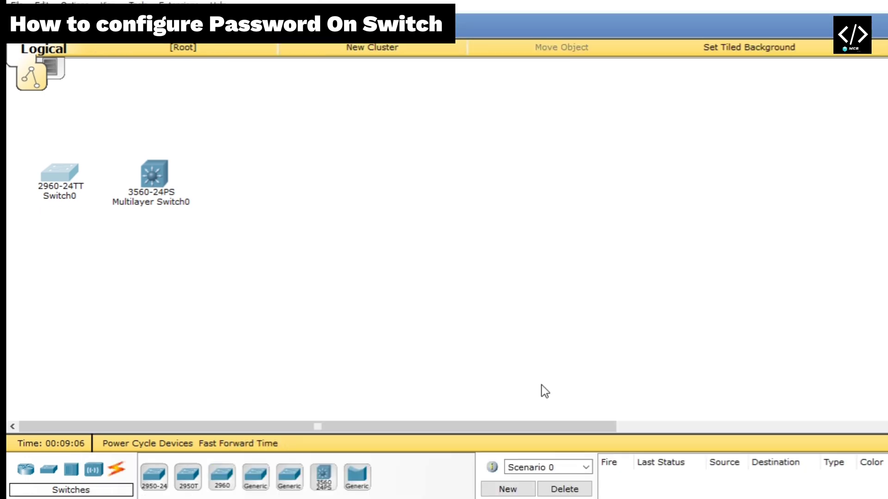
mouse_move(614, 498)
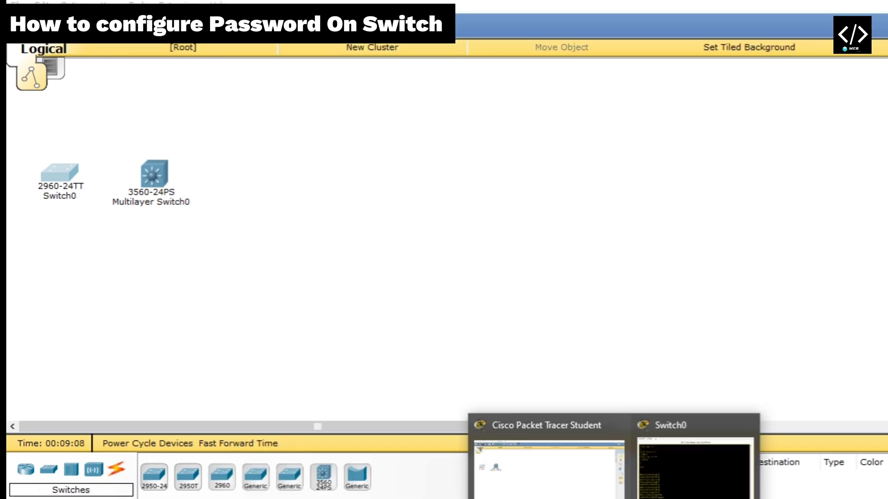
click(695, 497)
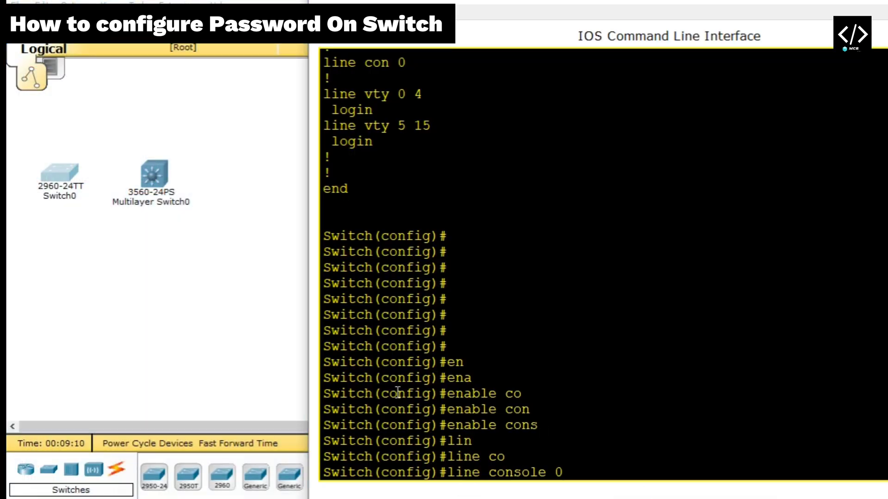
click(68, 169)
click(337, 13)
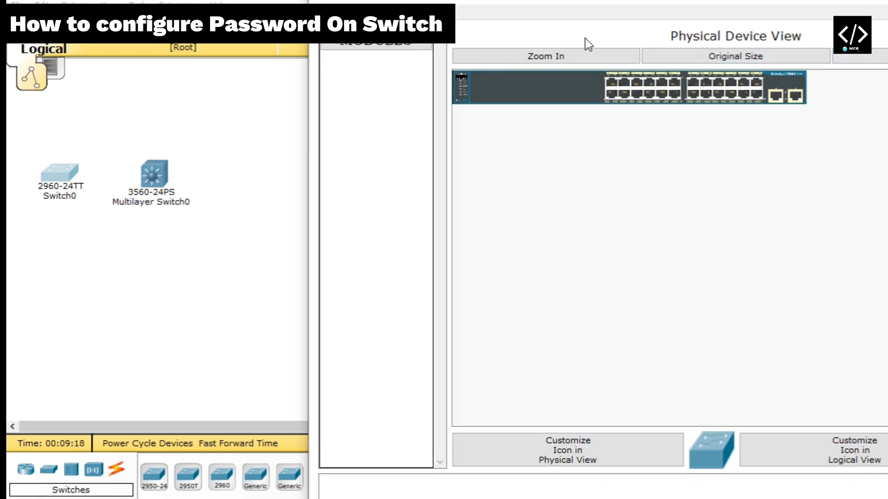
click(582, 54)
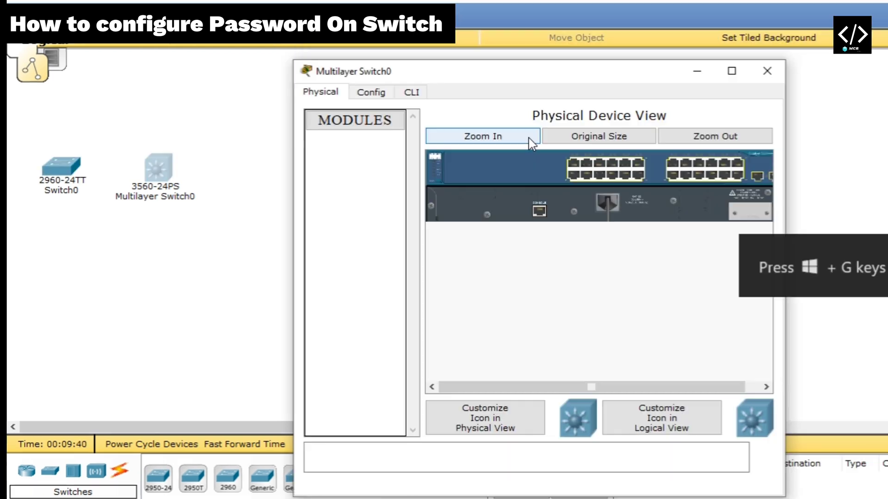
click(529, 138)
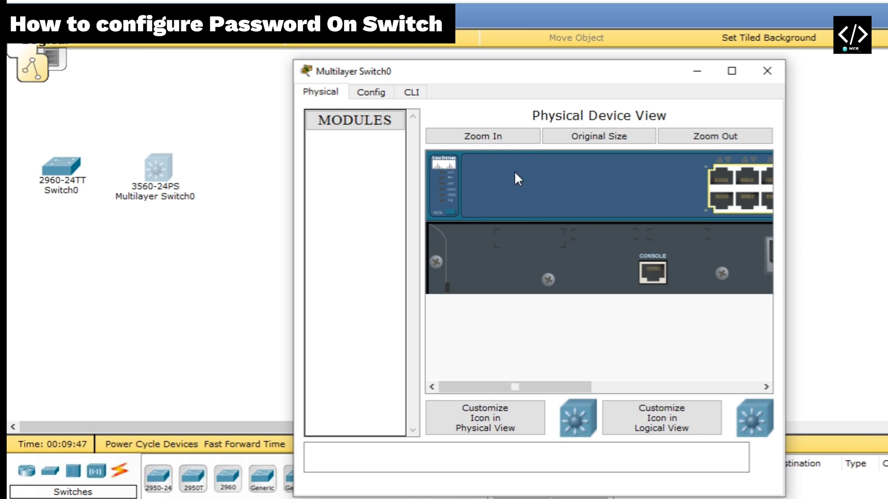
click(679, 138)
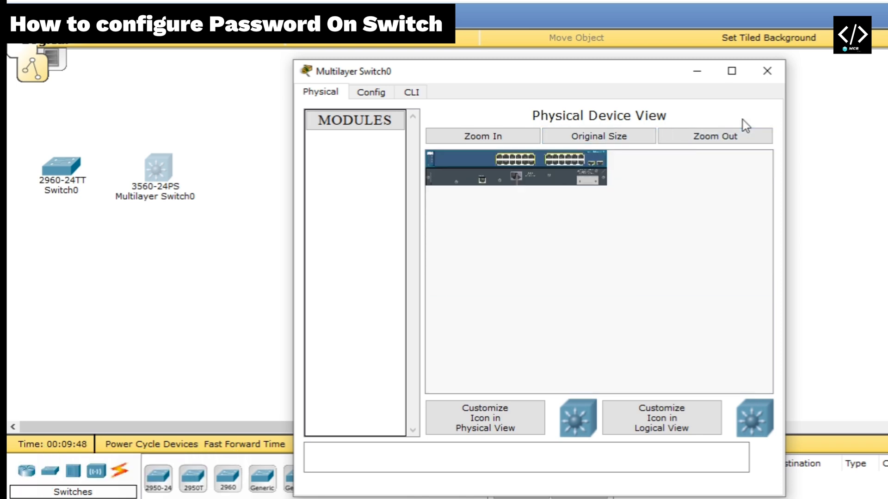
click(766, 78)
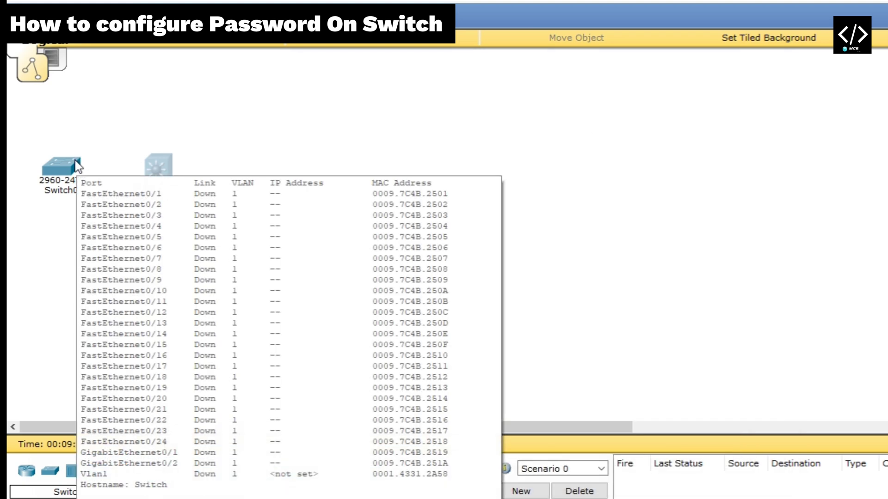
click(77, 166)
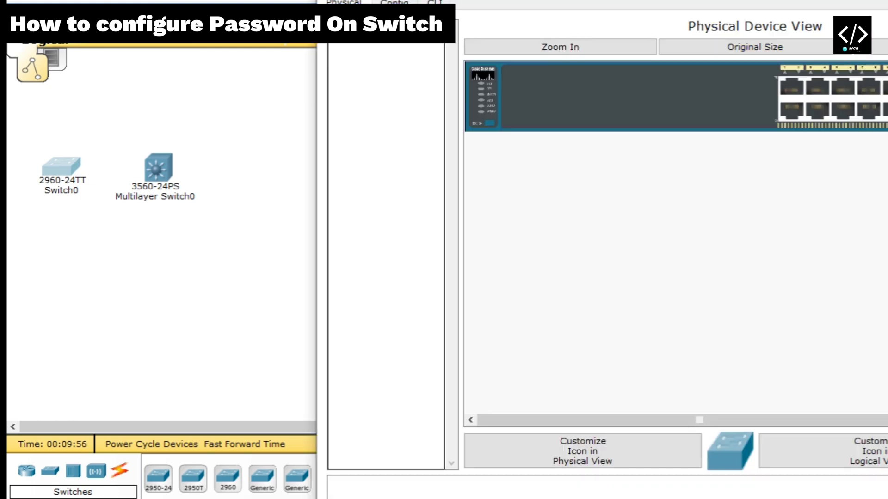
click(435, 1)
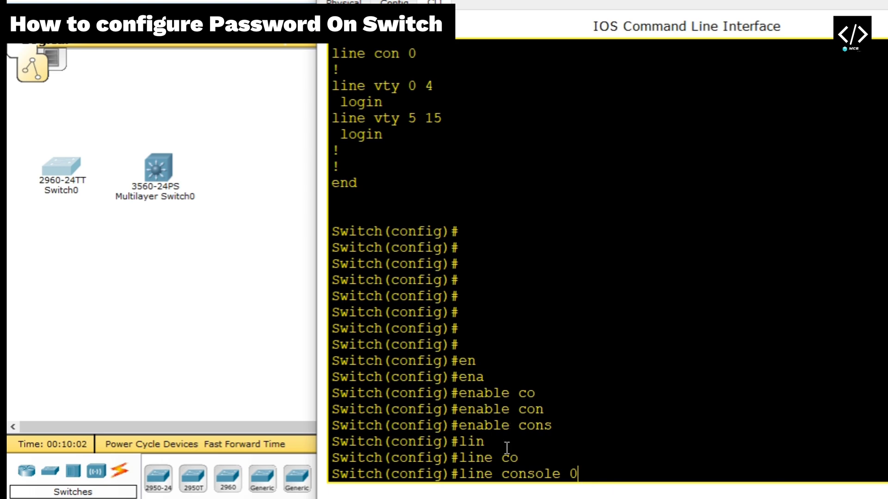
Enter console line 0, set its password to 1234, and list line commands with ?
key(Return)
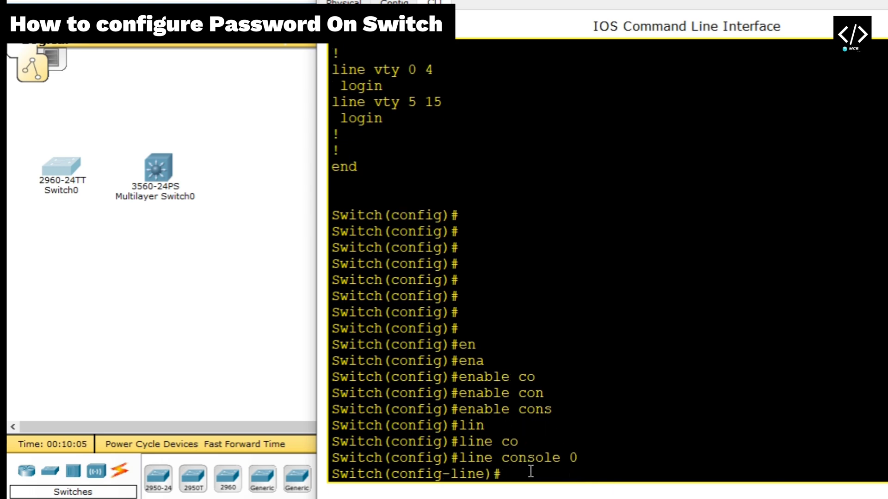
text(pa)
key(Tab)
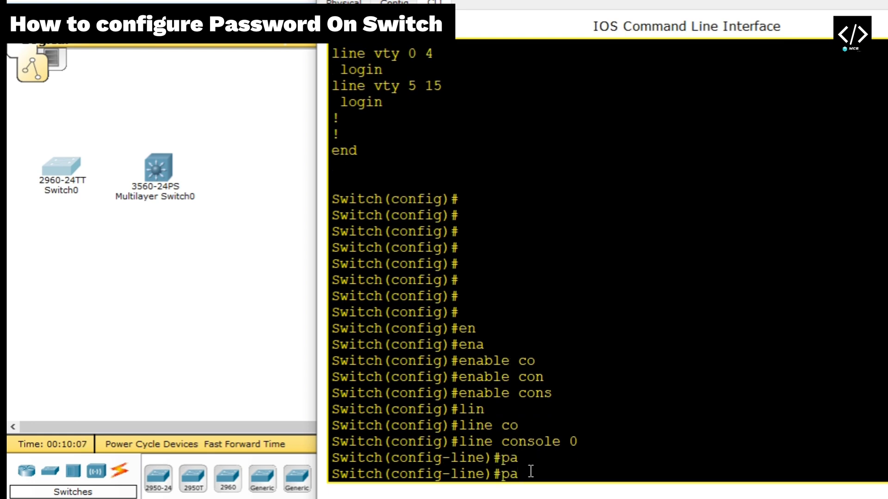
text(s)
key(Tab)
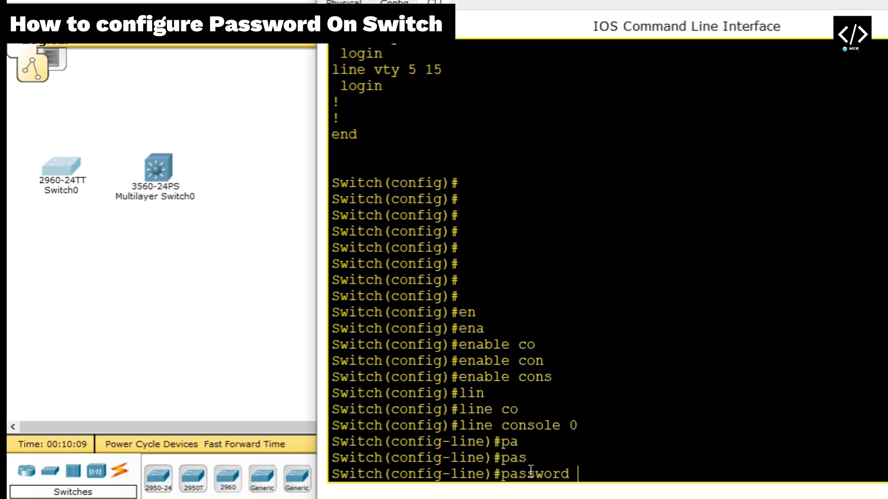
text(1234)
key(Return)
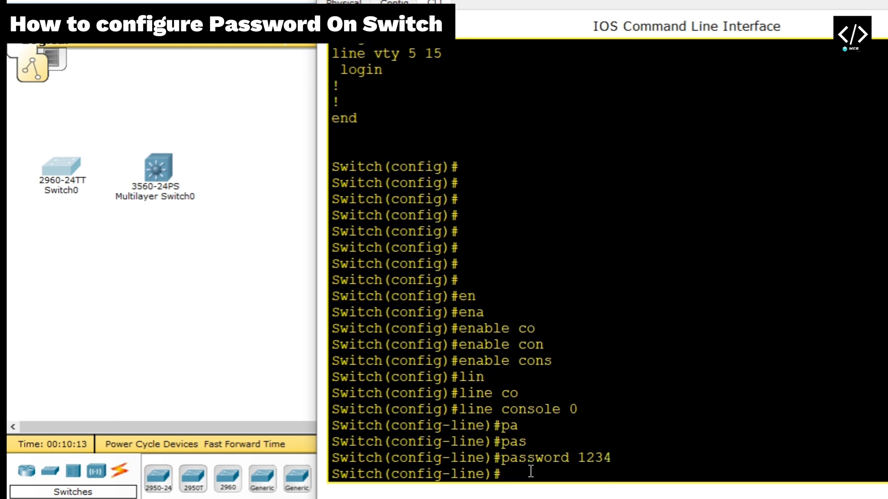
text(?)
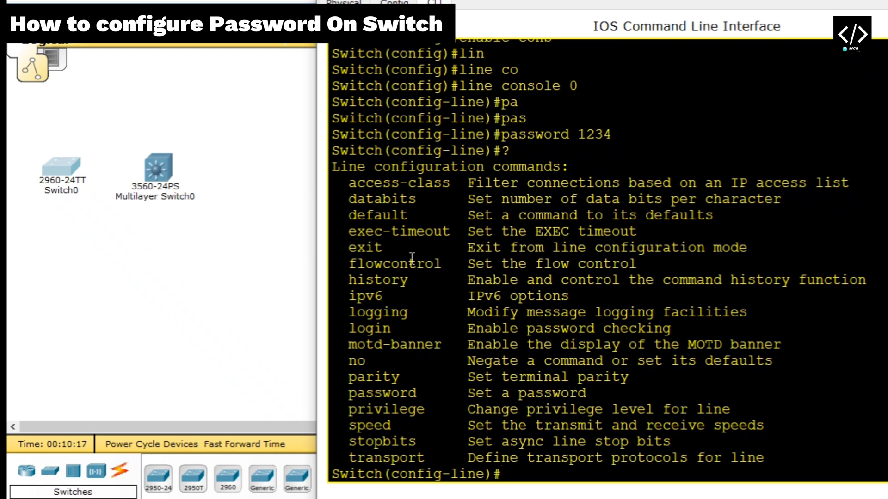
key(Return)
key(Return)
key(Return)
key(Return)
key(Return)
key(Return)
key(Return)
key(Return)
key(Return)
key(Return)
key(Return)
key(Return)
key(Return)
key(Return)
key(Return)
key(Return)
key(Return)
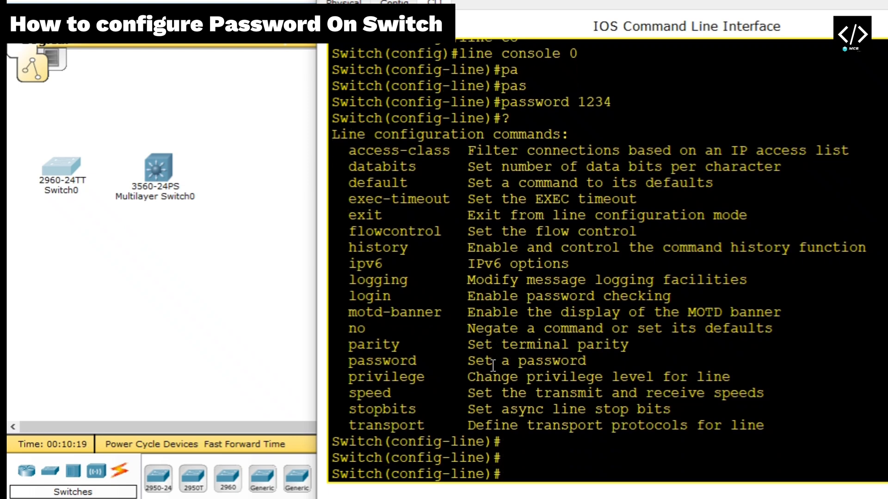
key(Return)
key(Return)
key(Return)
key(Return)
key(Return)
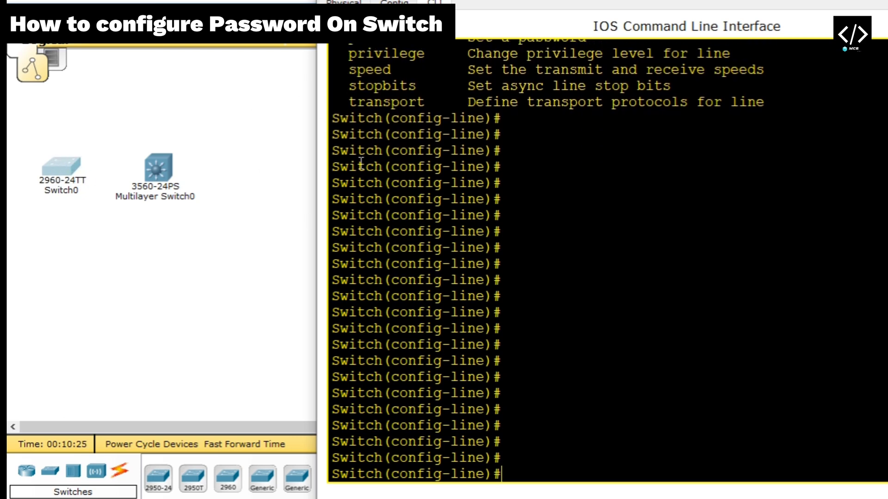
Exit console line configuration back to global configuration mode
text(exit)
key(BackSpace)
text(t)
key(Return)
key(Return)
key(Return)
key(Return)
key(Return)
key(Return)
key(Return)
key(Return)
key(Return)
key(Return)
key(Return)
key(Return)
key(Return)
key(Return)
key(Return)
key(Return)
key(Return)
key(Return)
key(Return)
key(Return)
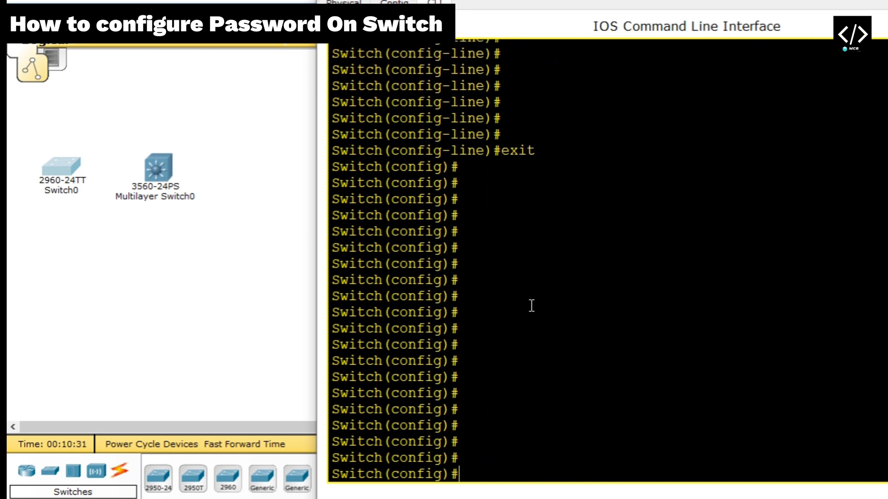
text(lin)
key(Tab)
text(vty)
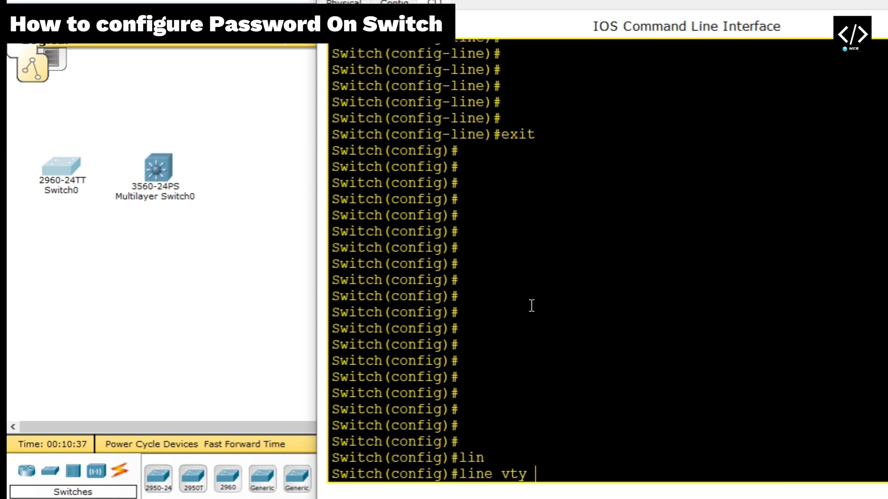
text( 0 15)
key(Return)
key(Return)
key(Return)
text(pas)
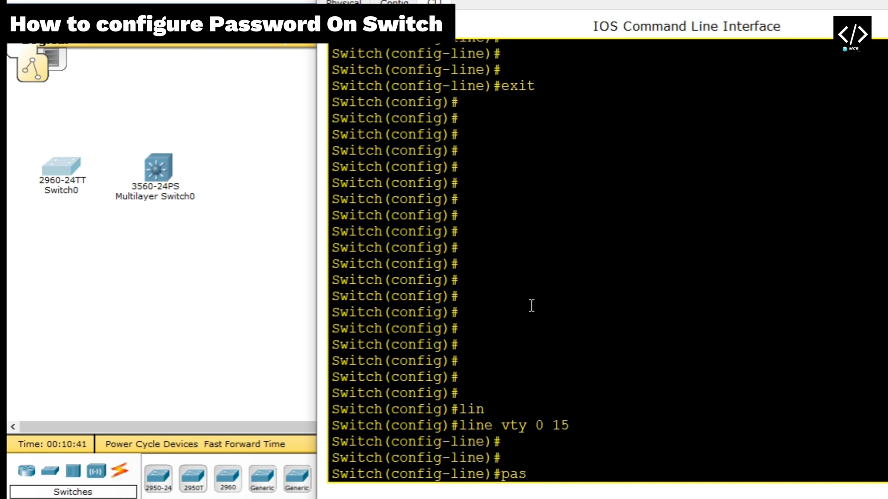
key(Tab)
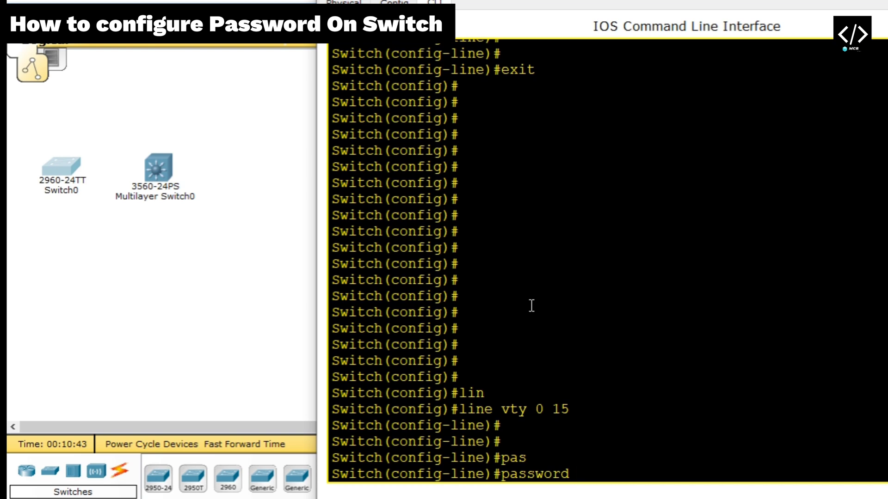
text(1234)
key(Return)
key(Return)
key(Return)
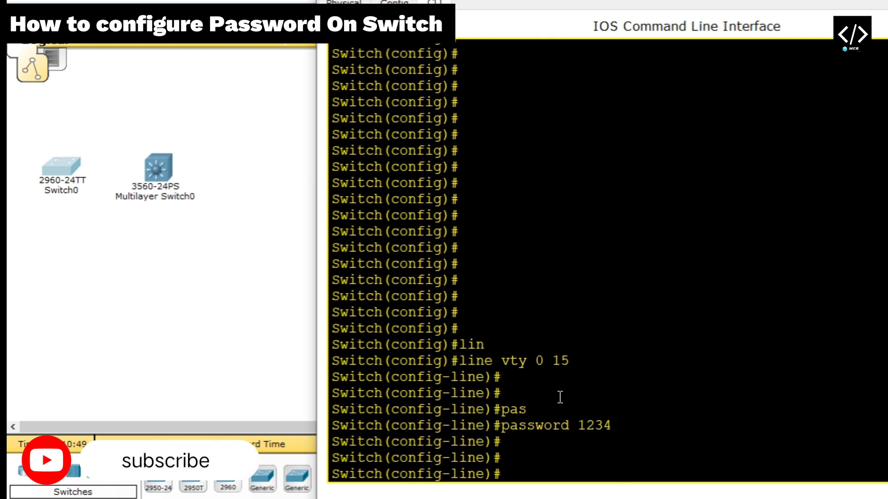
key(Return)
key(Return)
key(Return)
key(Return)
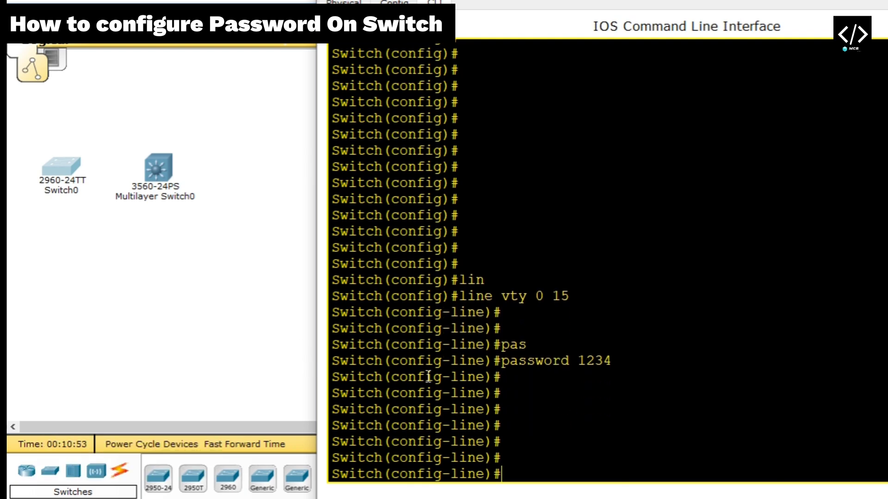
Leave vty configuration and tab-complete 'enable password' and 'enable secret' without running them
text(exit)
key(Return)
key(Return)
key(Return)
key(Return)
key(Return)
key(Return)
key(Return)
text(en)
key(Tab)
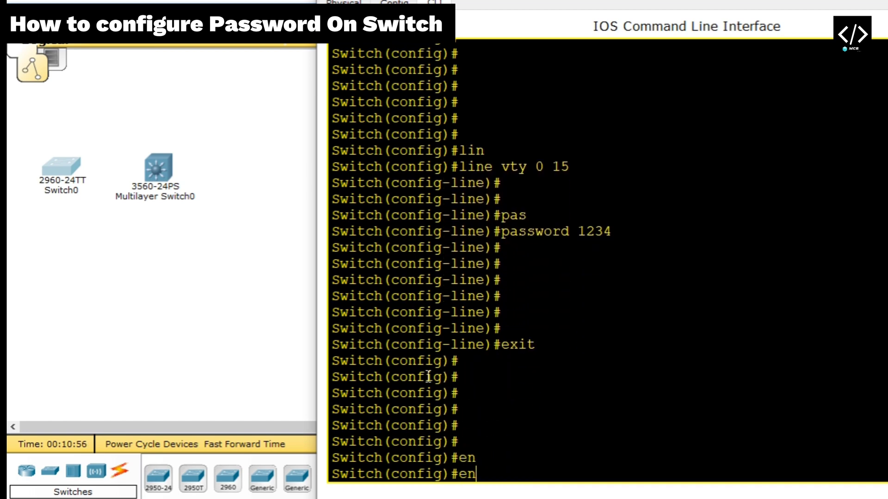
text(a)
key(Tab)
text(pa)
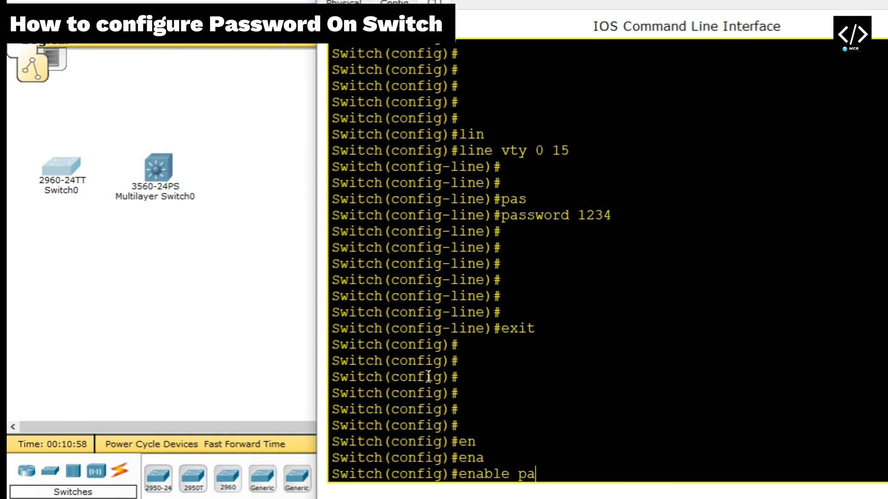
key(Tab)
key(BackSpace)
key(BackSpace)
key(BackSpace)
key(BackSpace)
key(BackSpace)
key(BackSpace)
key(BackSpace)
key(BackSpace)
key(BackSpace)
key(BackSpace)
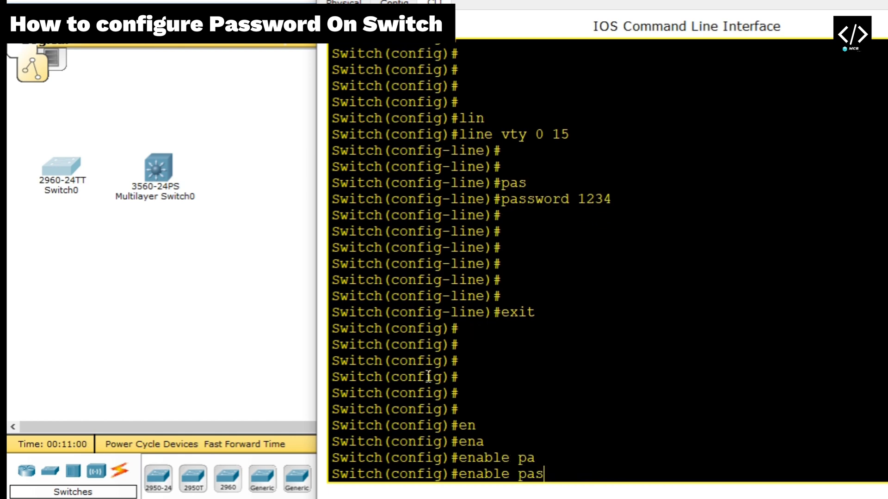
text(se)
key(Tab)
key(BackSpace)
key(BackSpace)
key(BackSpace)
key(BackSpace)
key(BackSpace)
key(BackSpace)
key(BackSpace)
key(BackSpace)
key(BackSpace)
key(BackSpace)
key(BackSpace)
key(BackSpace)
key(BackSpace)
key(BackSpace)
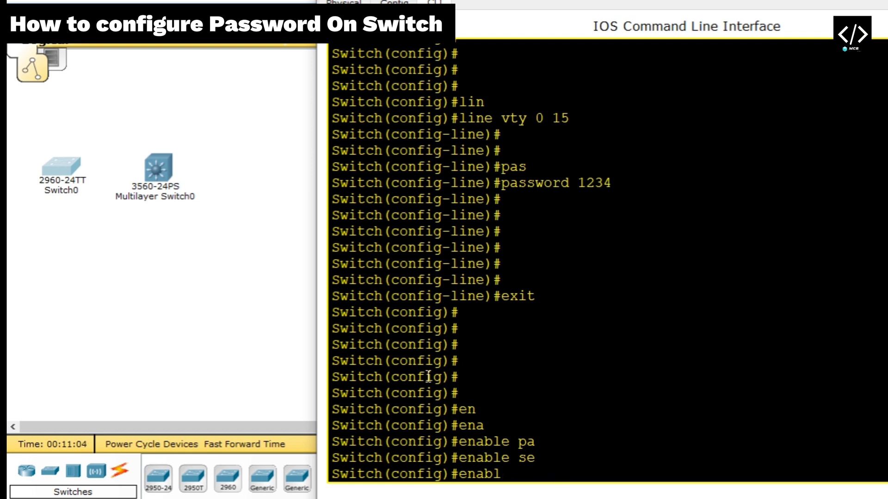
Tab-complete the 'line console' command, then erase it unrun
text(lin)
key(Tab)
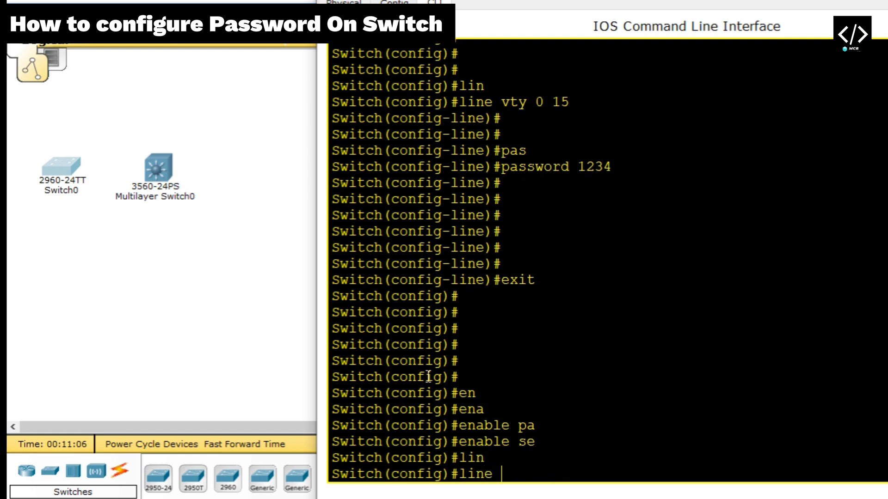
text(co)
key(Tab)
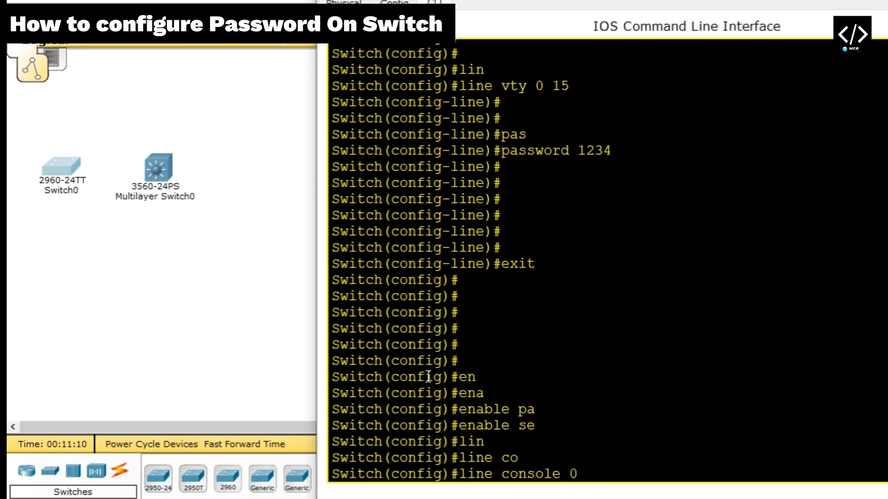
key(BackSpace)
key(BackSpace)
key(BackSpace)
key(BackSpace)
key(BackSpace)
key(BackSpace)
key(BackSpace)
key(BackSpace)
key(BackSpace)
key(BackSpace)
key(BackSpace)
key(BackSpace)
key(BackSpace)
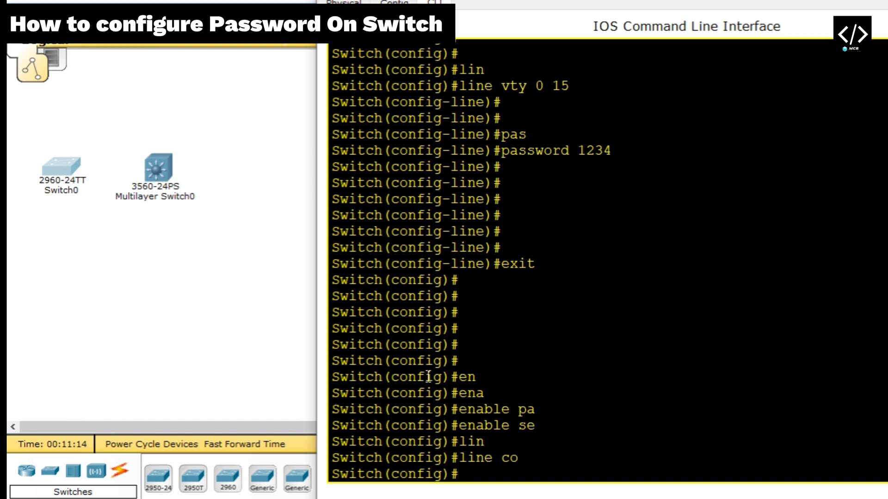
Re-enter line vty 0 15, tab-complete 'password' without running it, then exit
text(lin)
key(Tab)
text(vt)
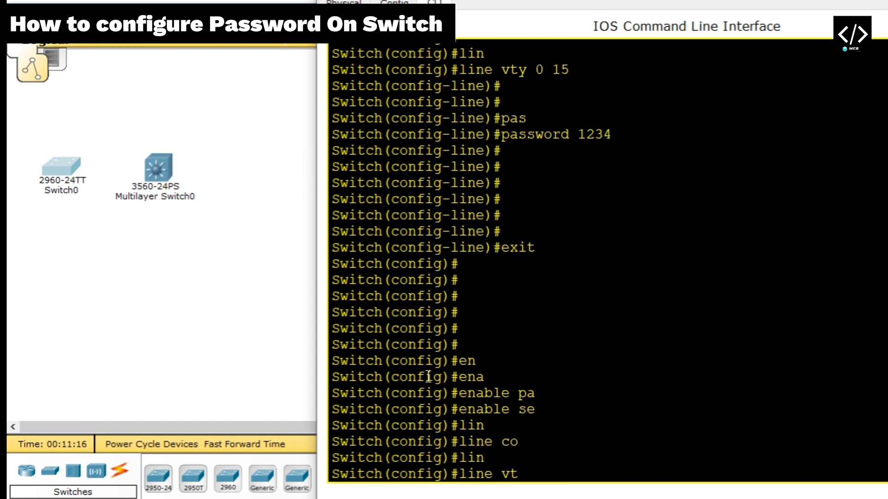
text(y)
key(Tab)
text(0 15)
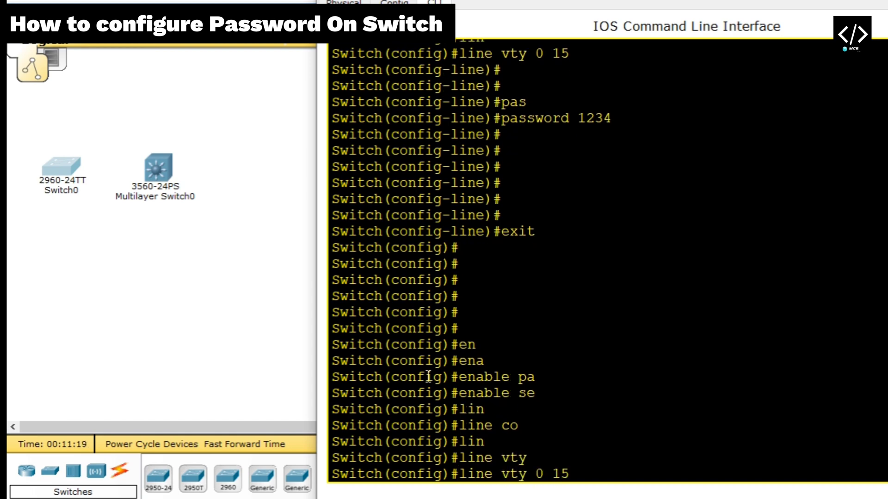
key(Return)
text(pa)
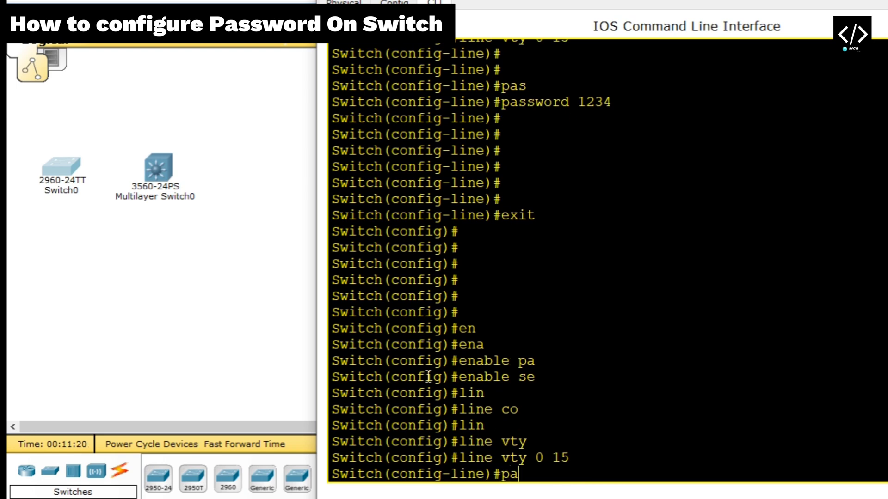
text(s)
key(Tab)
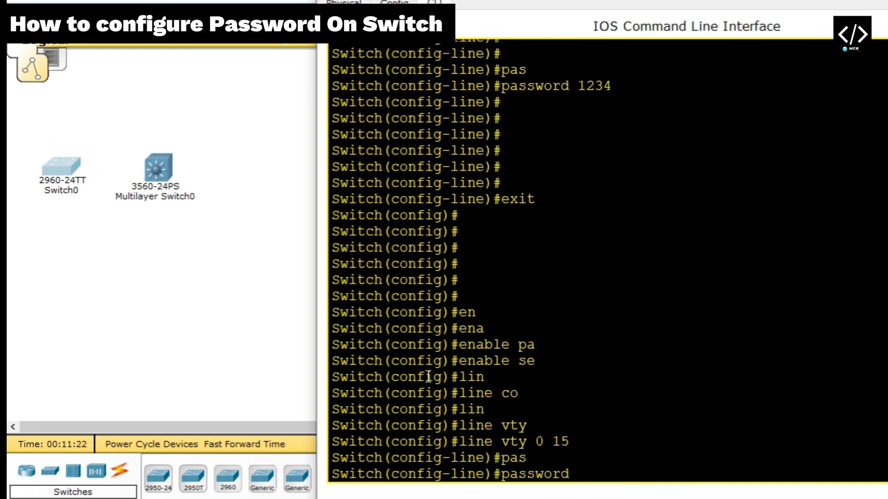
key(BackSpace)
key(BackSpace)
key(BackSpace)
key(BackSpace)
key(BackSpace)
key(BackSpace)
key(BackSpace)
key(BackSpace)
text(exit)
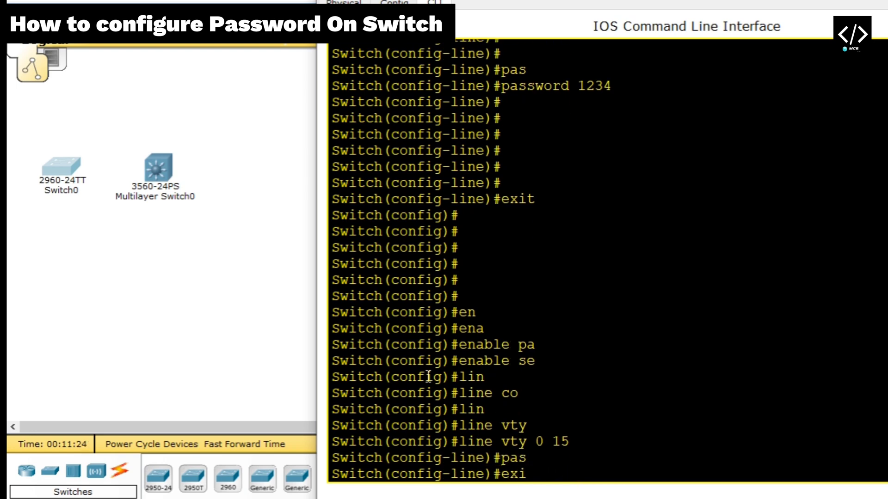
key(Return)
key(Return)
key(Return)
key(Return)
key(Return)
key(Return)
key(Return)
key(Return)
key(Return)
key(Return)
key(Return)
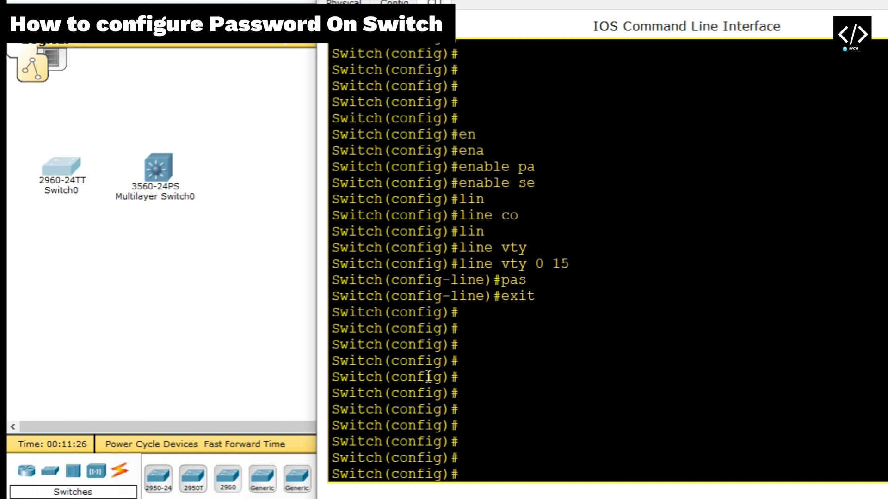